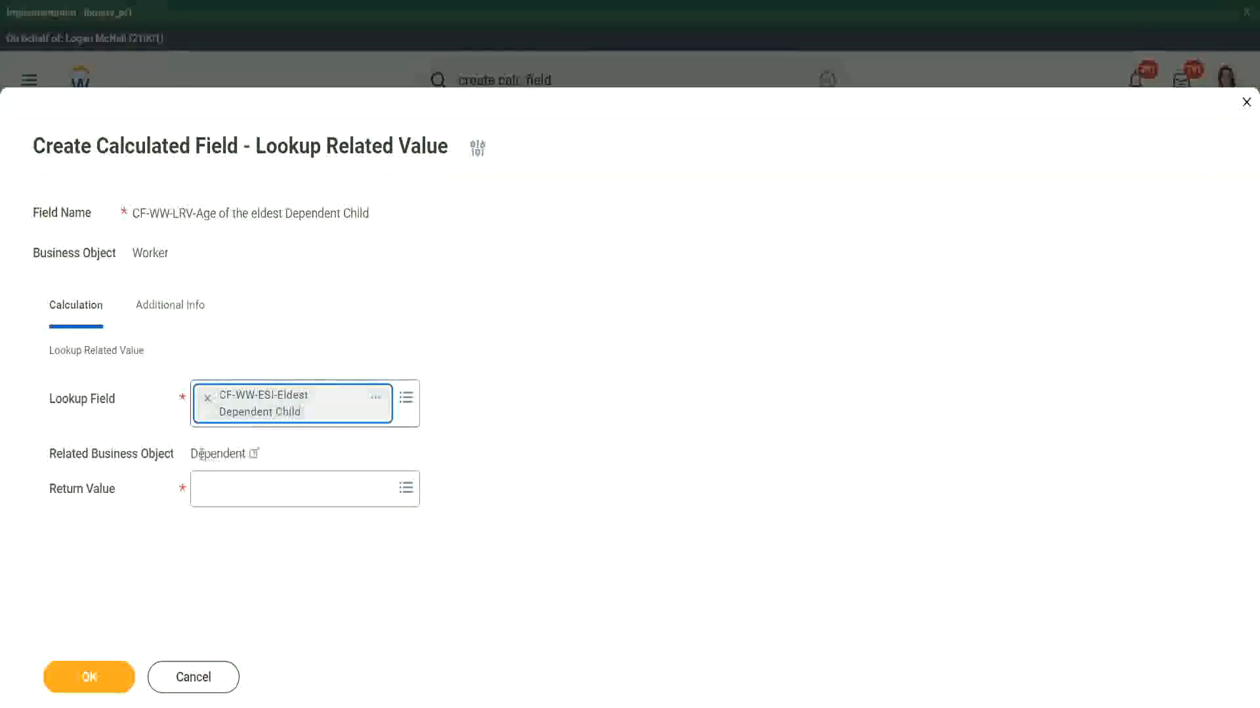
Review the related business object and the details of the lookup field CF-WW-ESI-Eldest Dependent Child.
drag(191, 454, 247, 454)
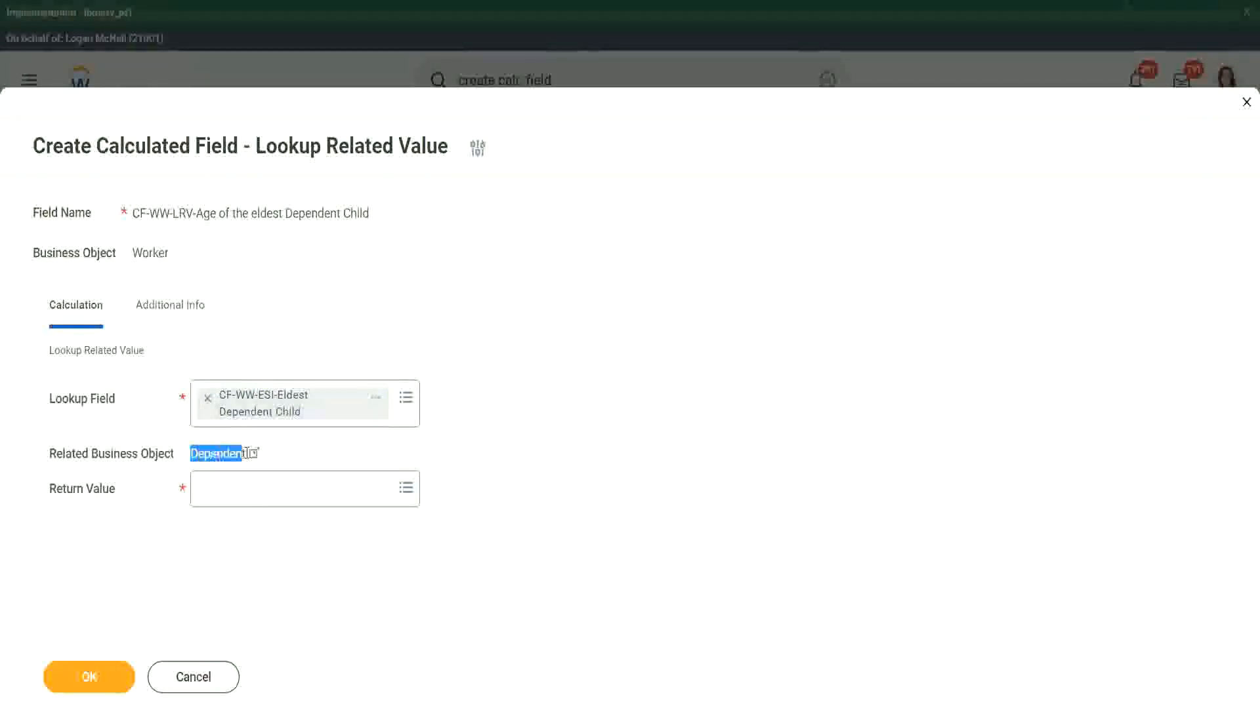
click(376, 405)
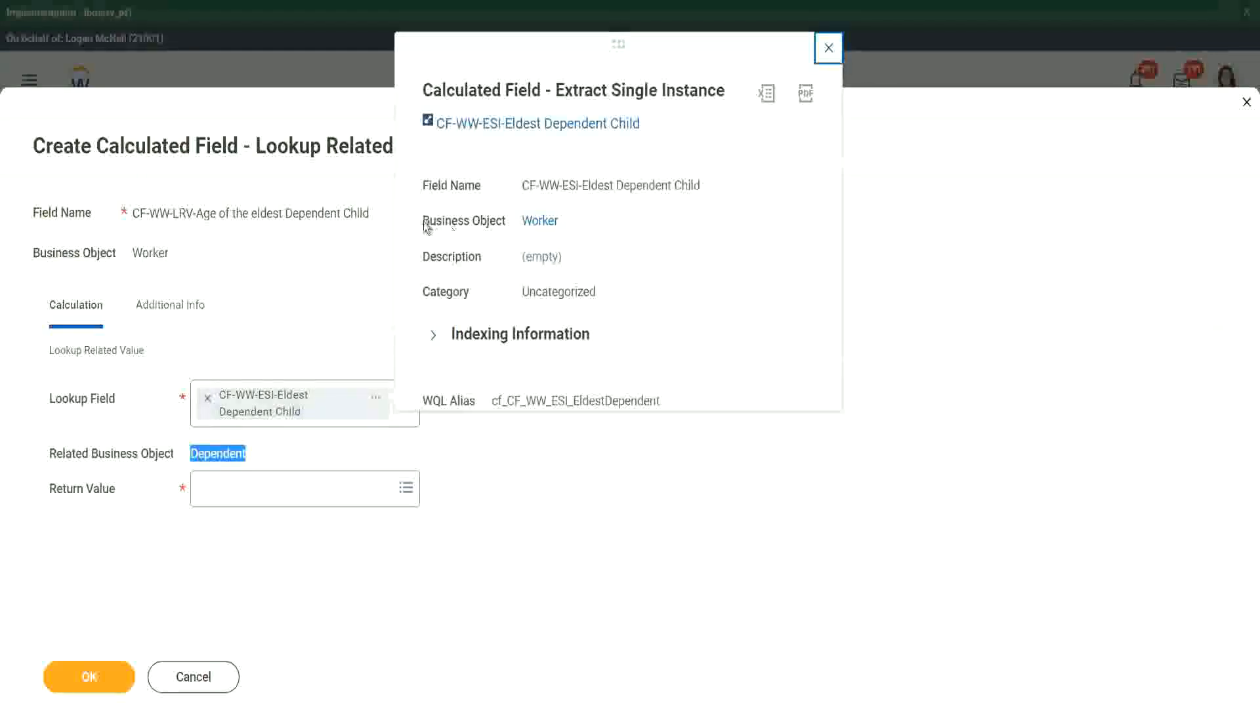
drag(423, 221, 506, 221)
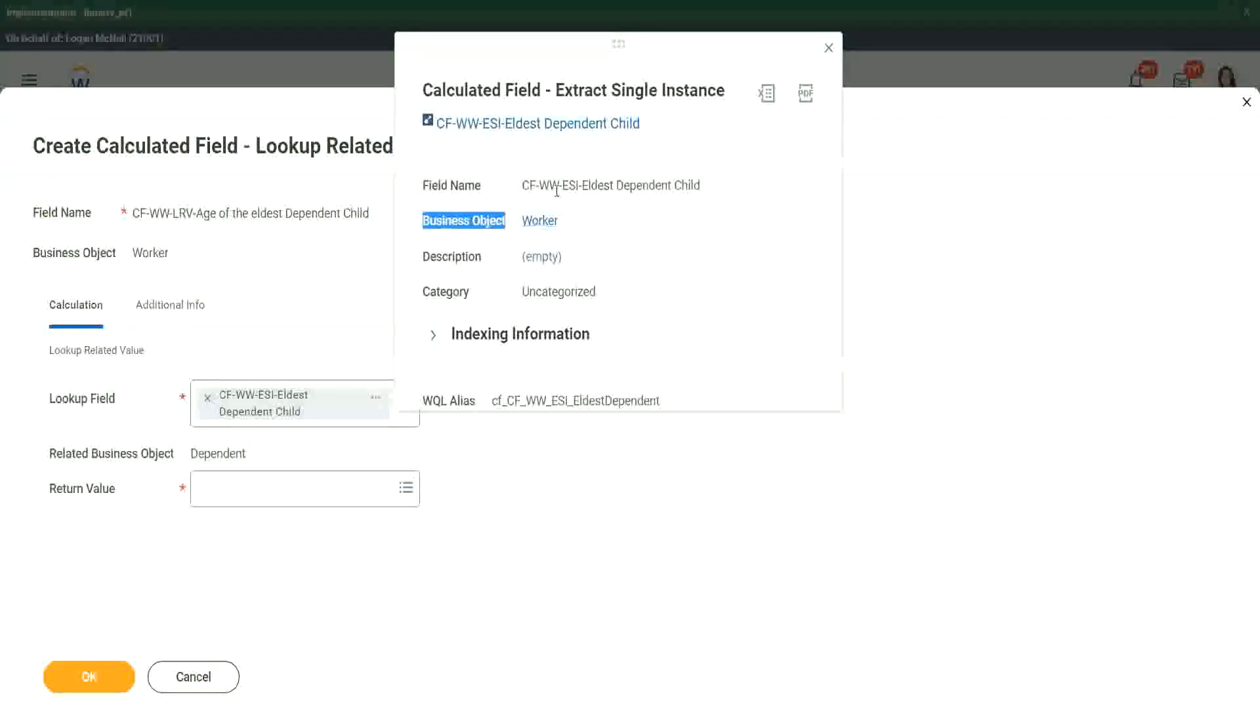
drag(568, 185, 603, 186)
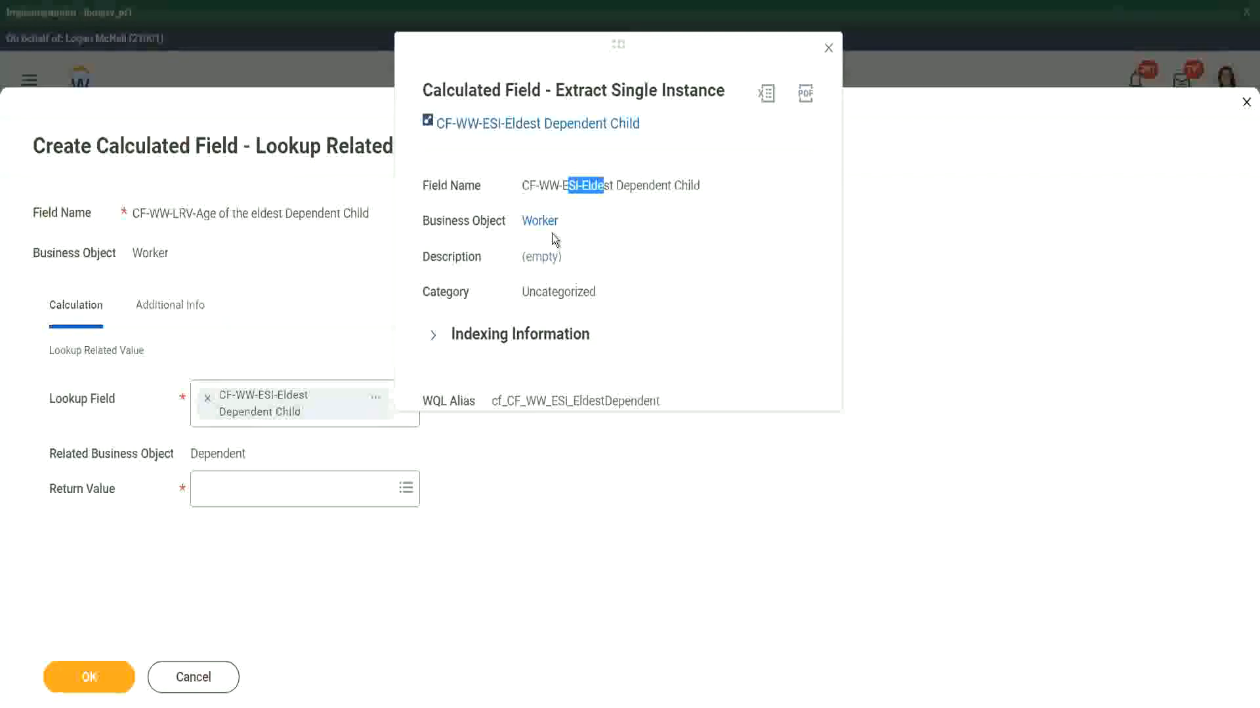
click(586, 225)
click(830, 50)
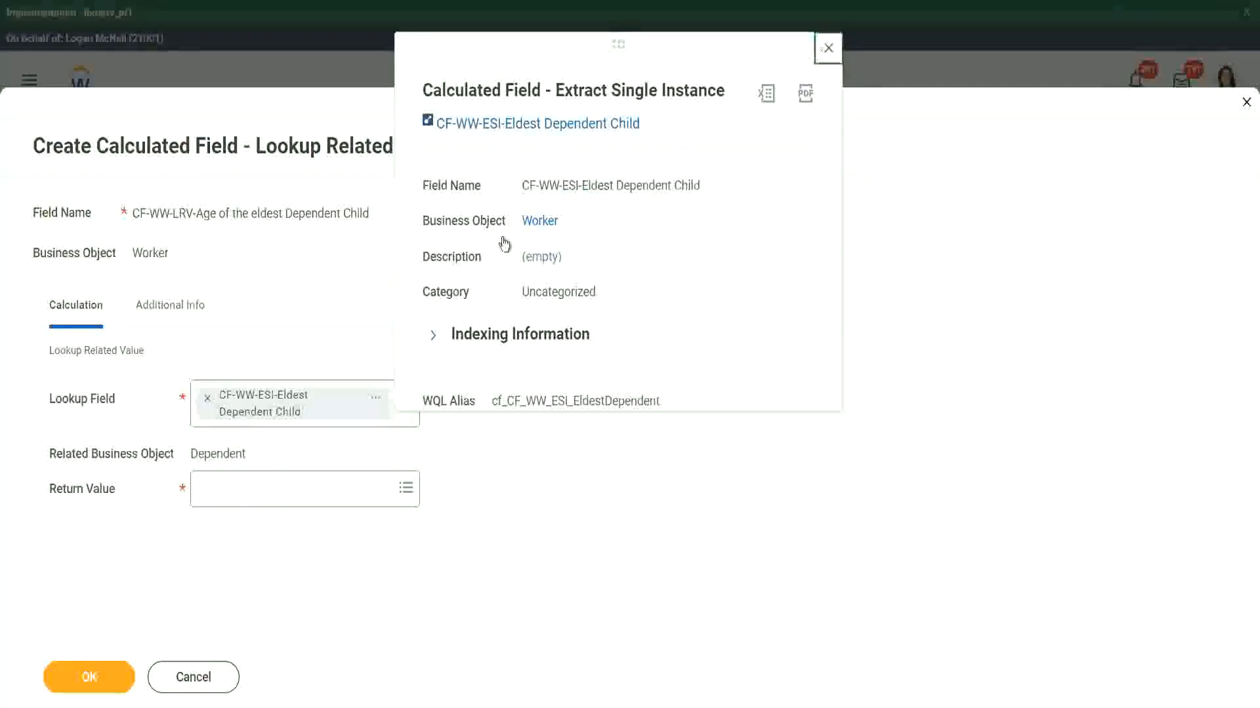
drag(191, 453, 249, 453)
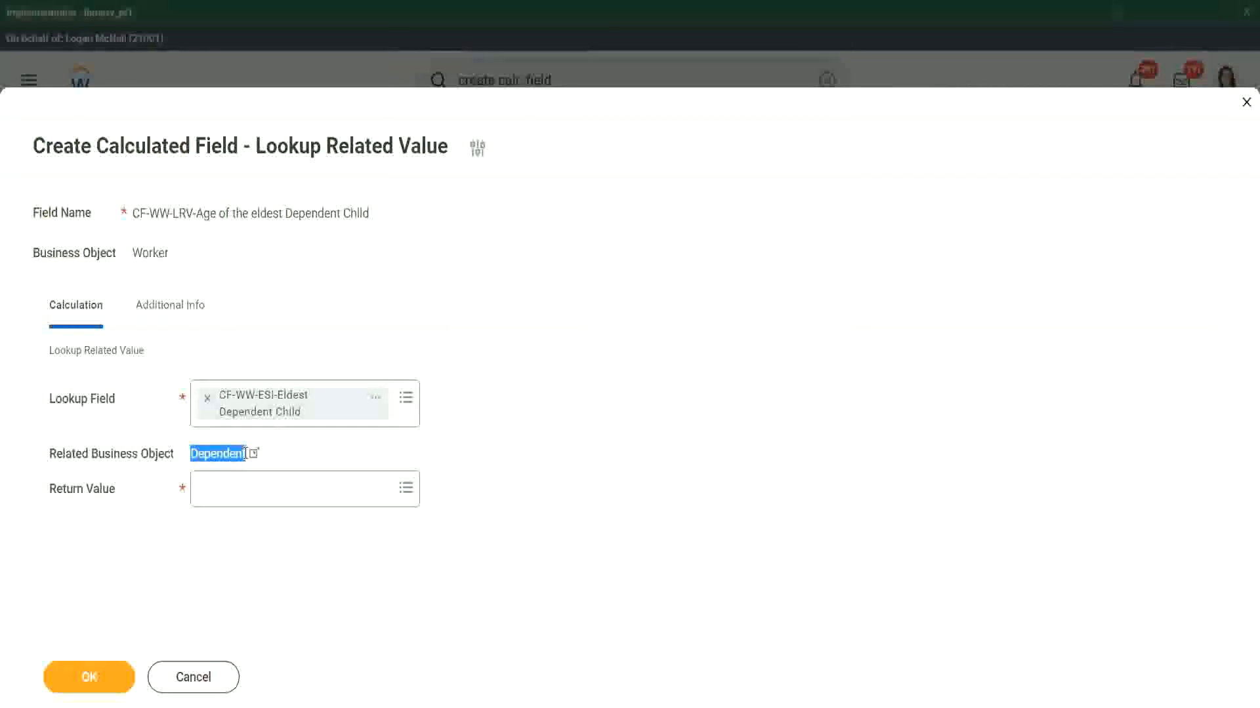
Set the return value to the Age field, check its description, and save the calculated field.
click(223, 494)
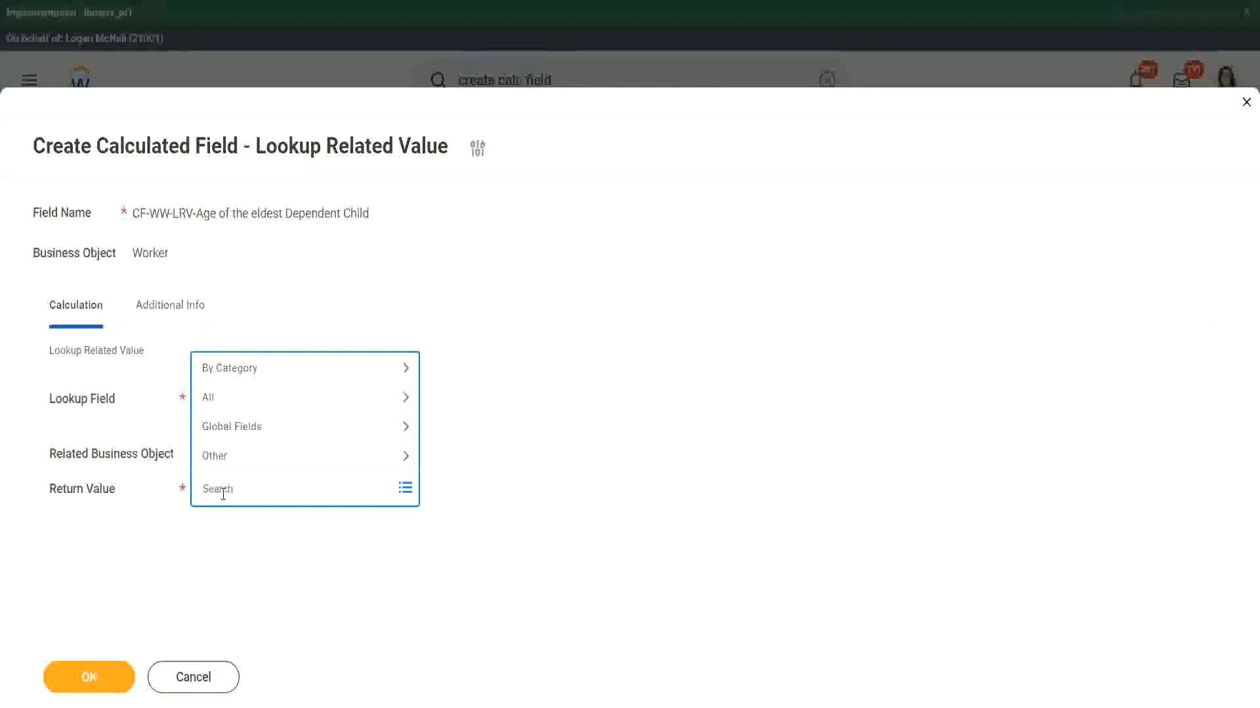
text(age)
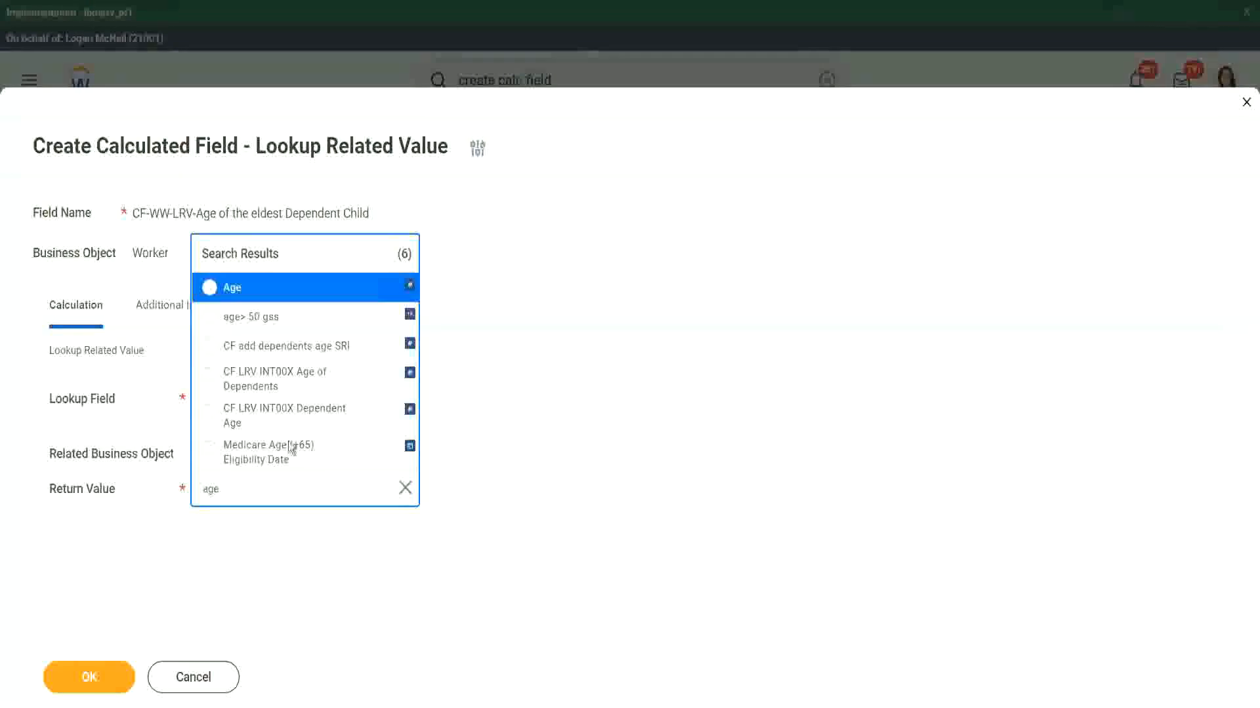
click(321, 300)
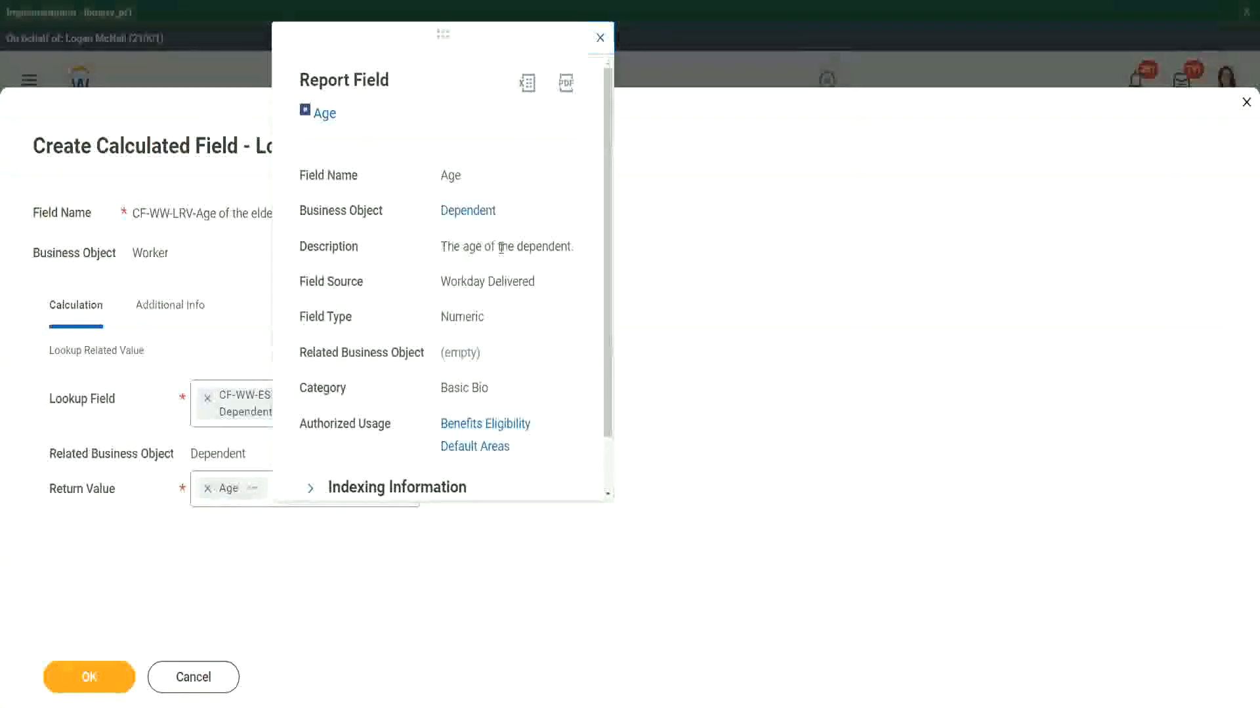
drag(440, 247, 572, 243)
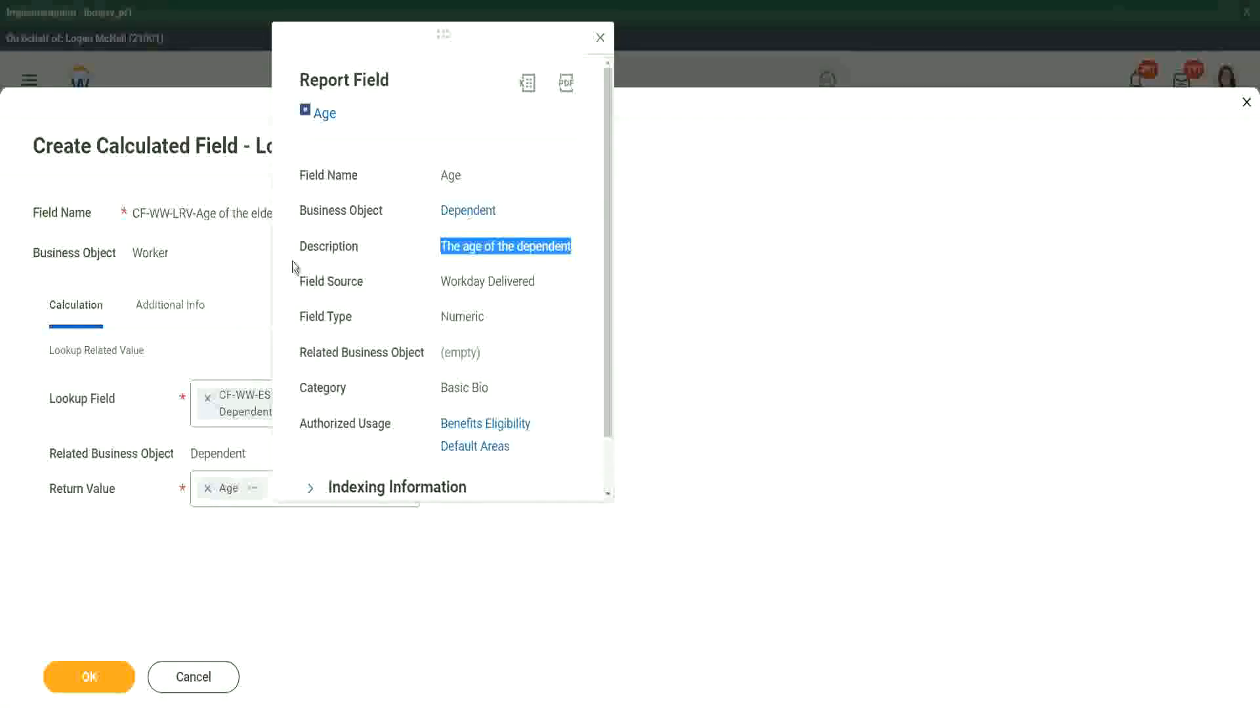
click(211, 281)
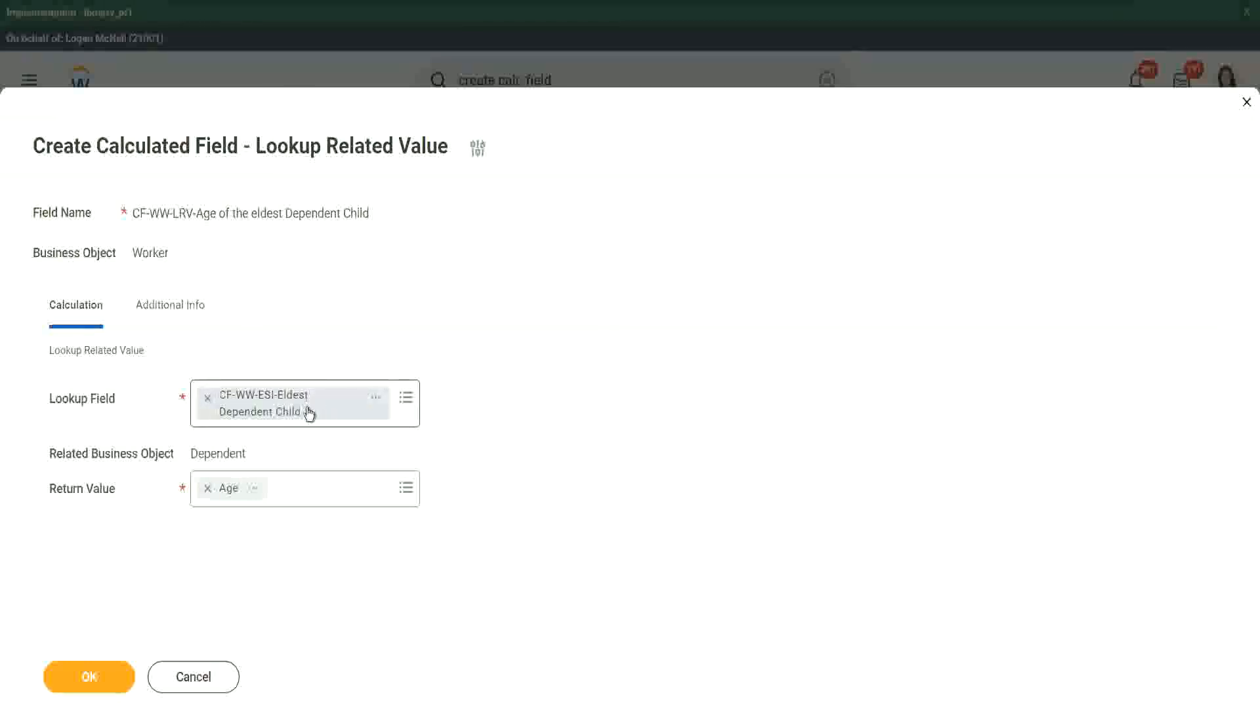
click(100, 676)
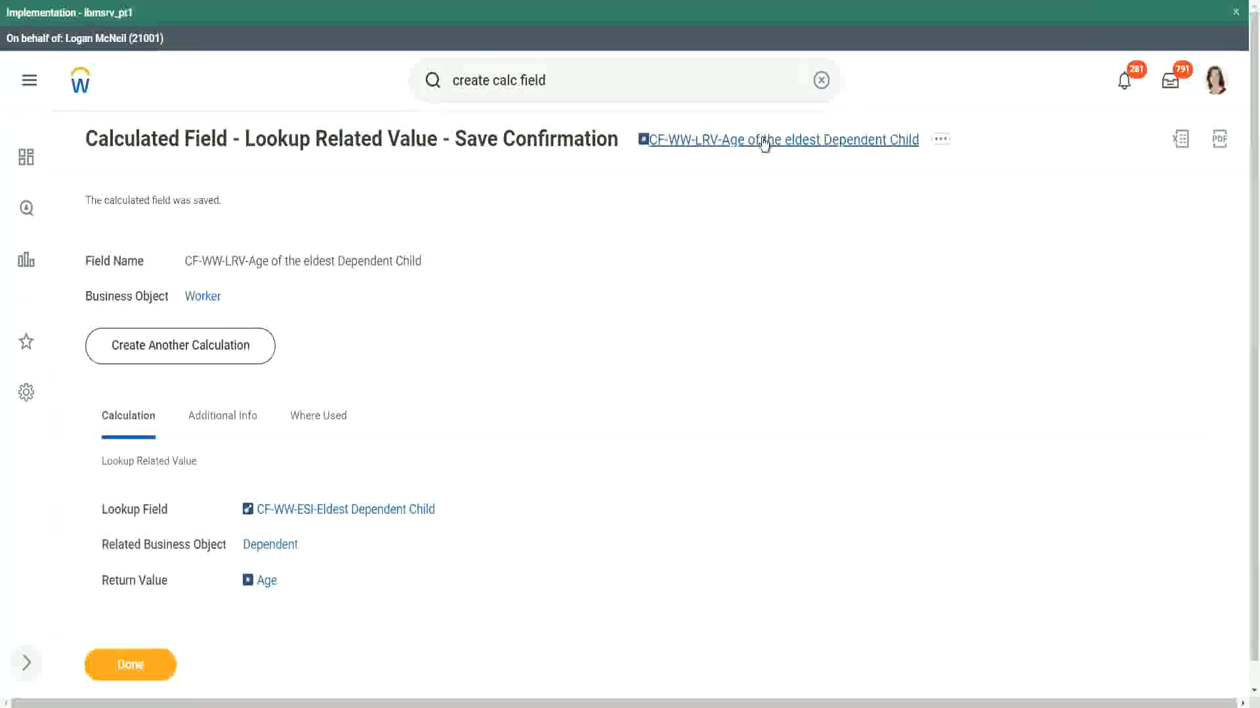
Copy the name of the saved calculated field and finish its save confirmation.
right_click(763, 140)
click(795, 216)
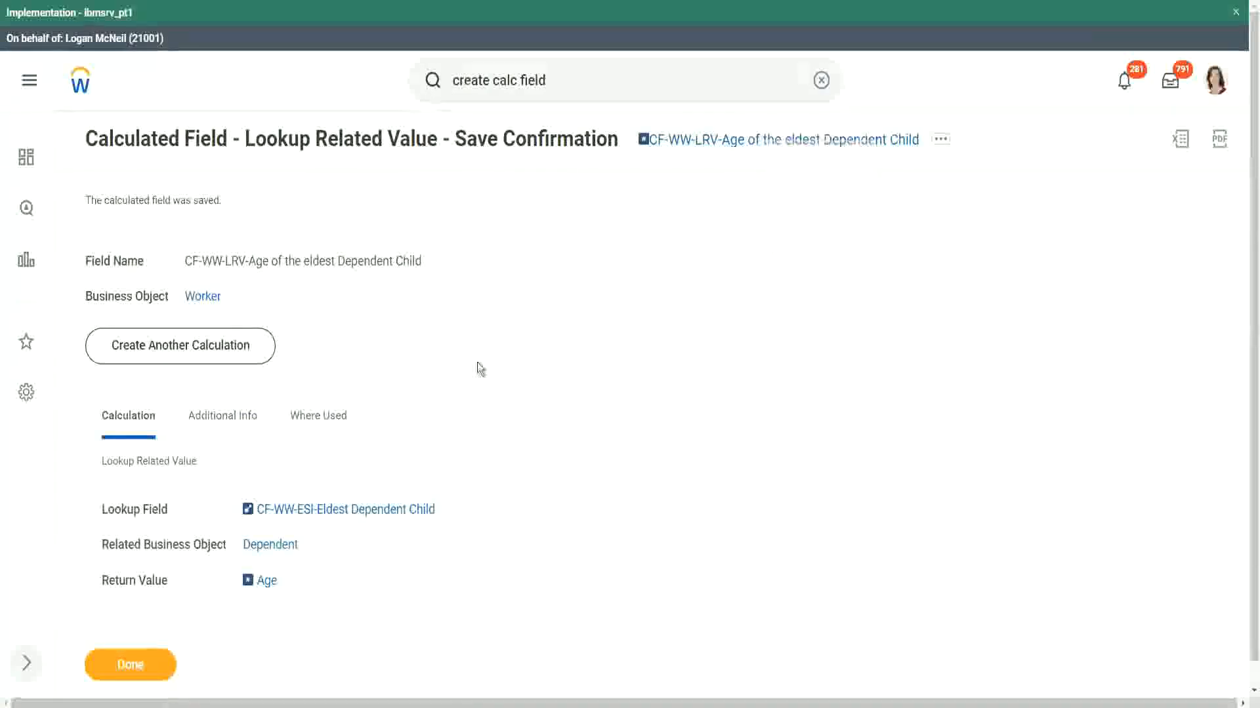
click(132, 663)
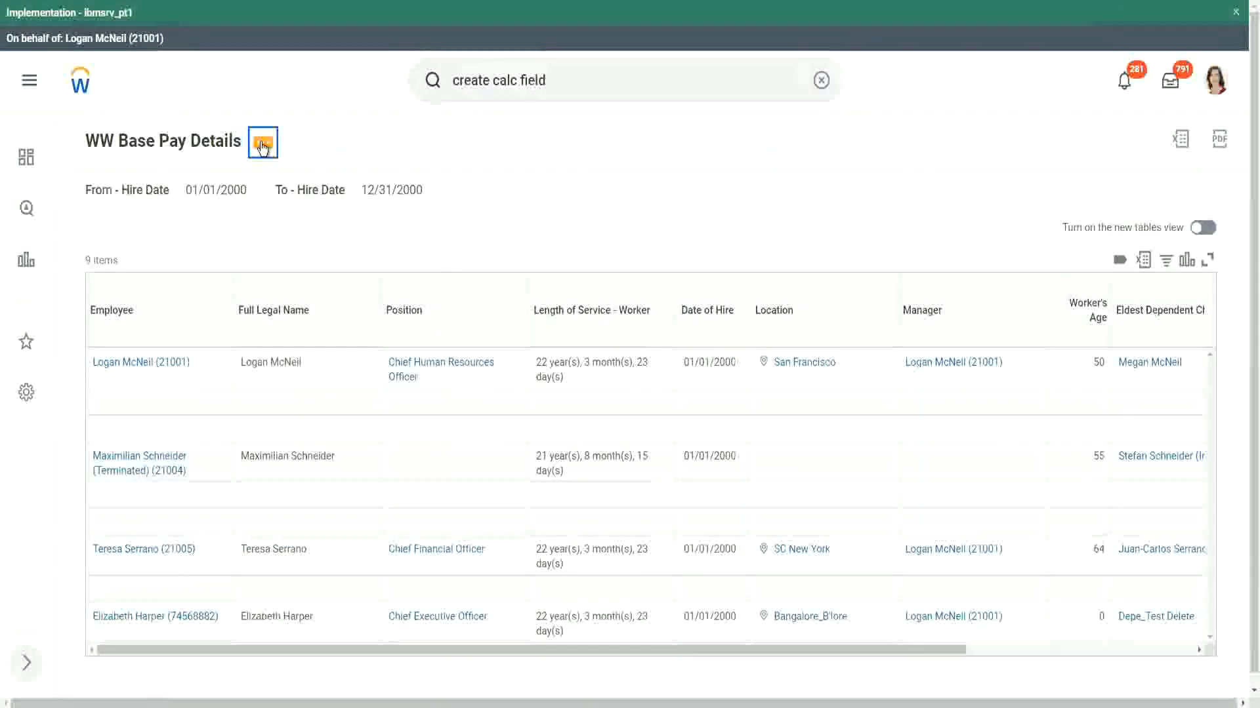
Edit the WW Base Pay Details report and add a Worker column below Eldest Dependent Child using CF-WW-LRV-Age of the eldest Dependent Child.
click(262, 145)
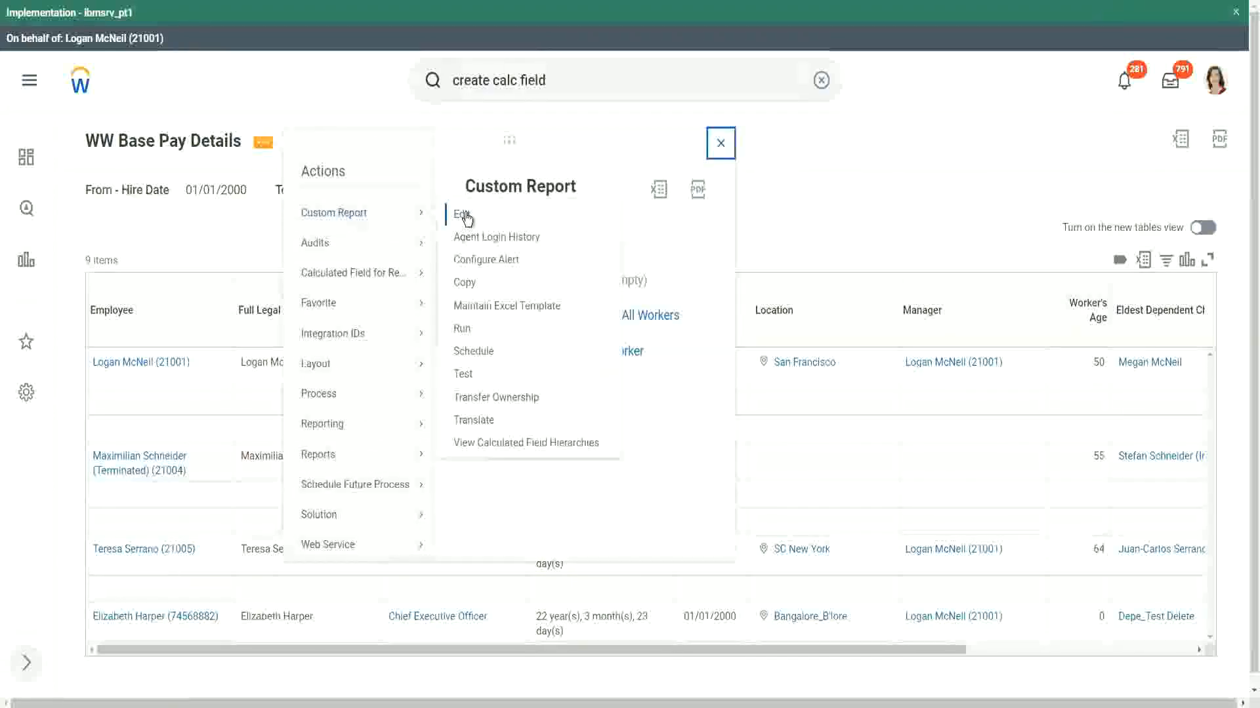
click(463, 215)
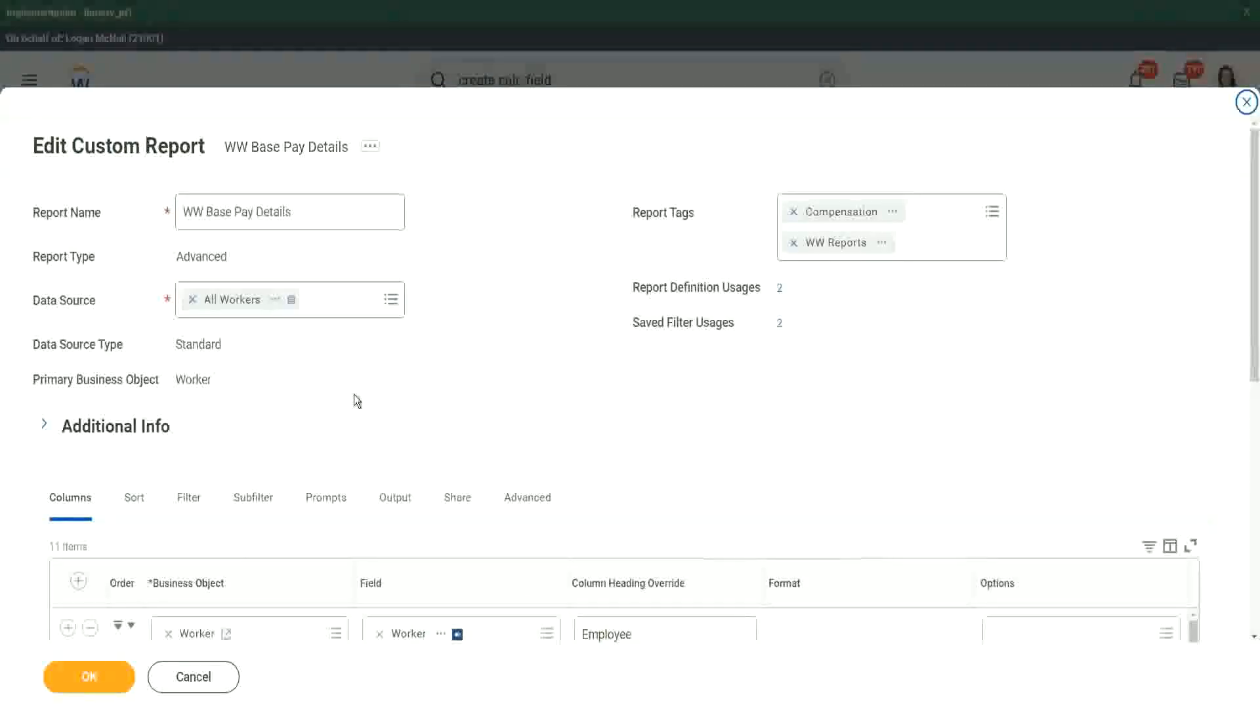
scroll(353, 395, down, 8)
scroll(349, 341, down, 3)
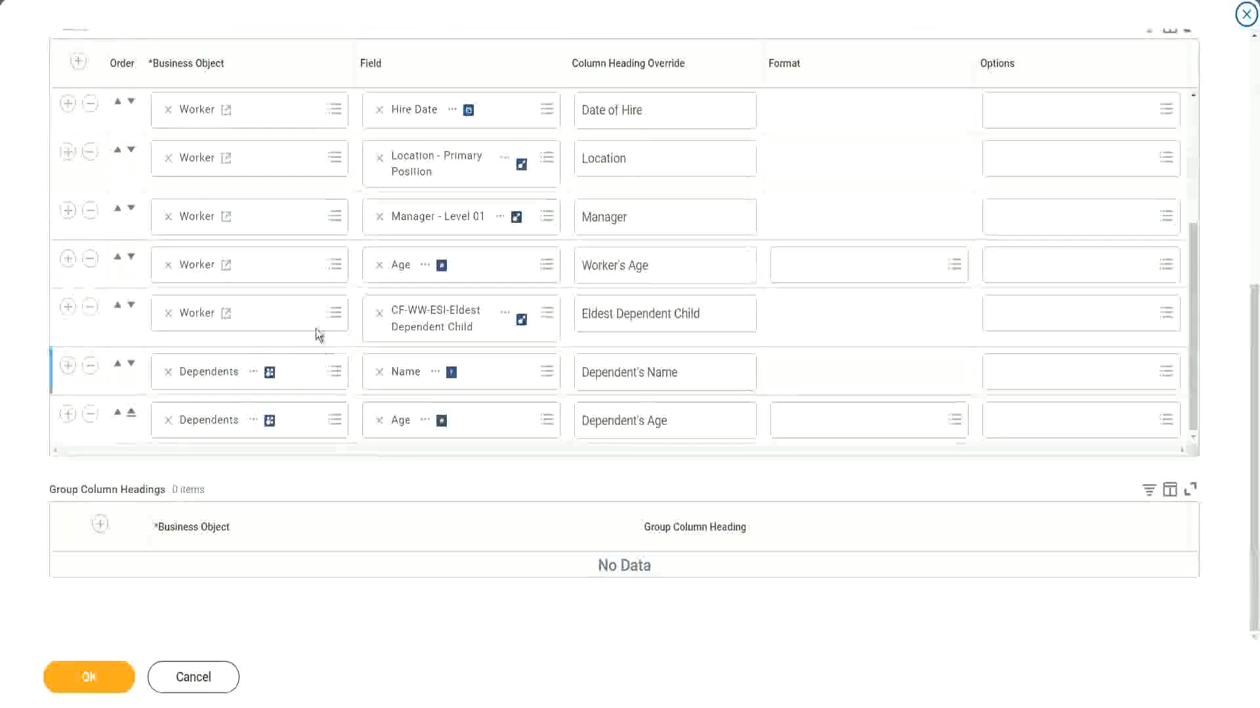
click(68, 309)
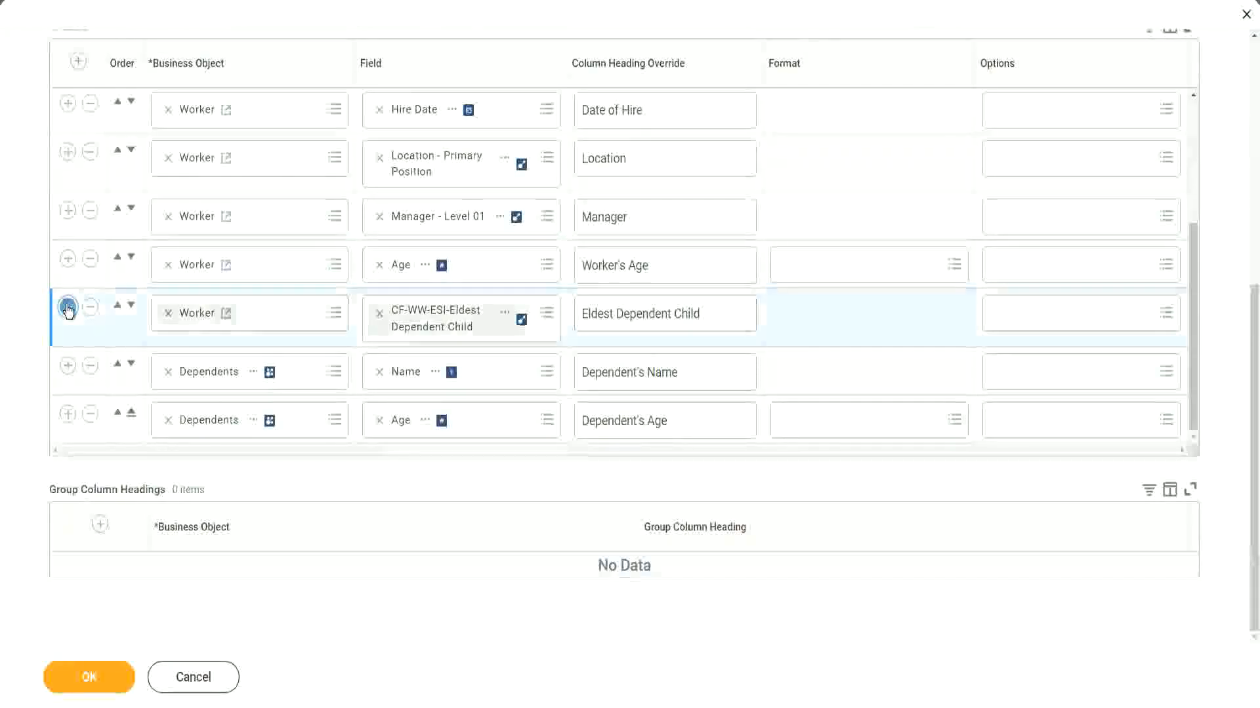
click(431, 363)
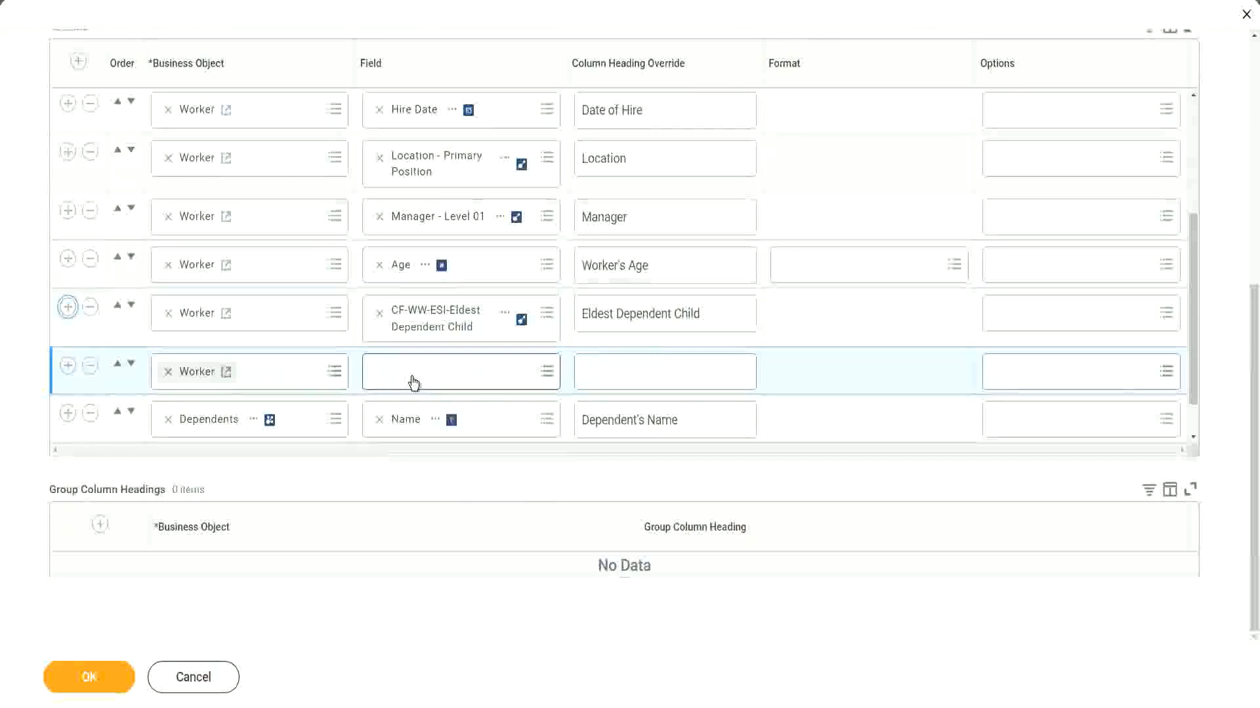
click(413, 383)
key(ctrl+v)
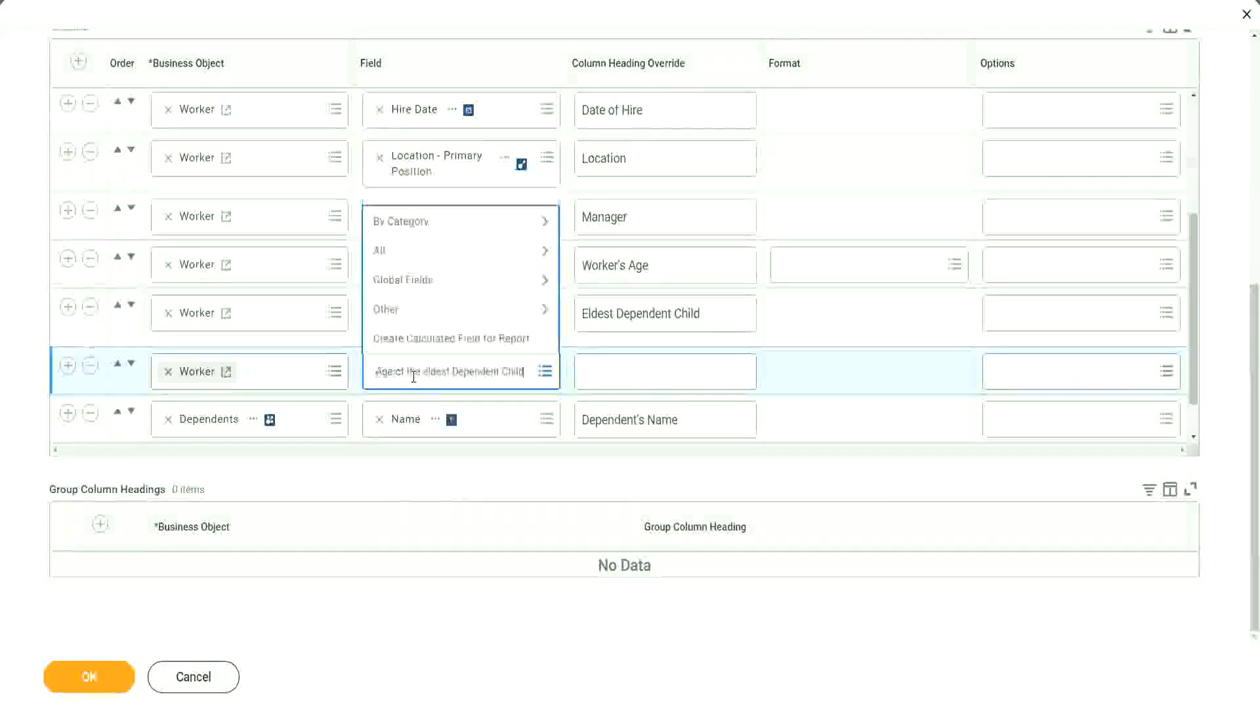
key(Return)
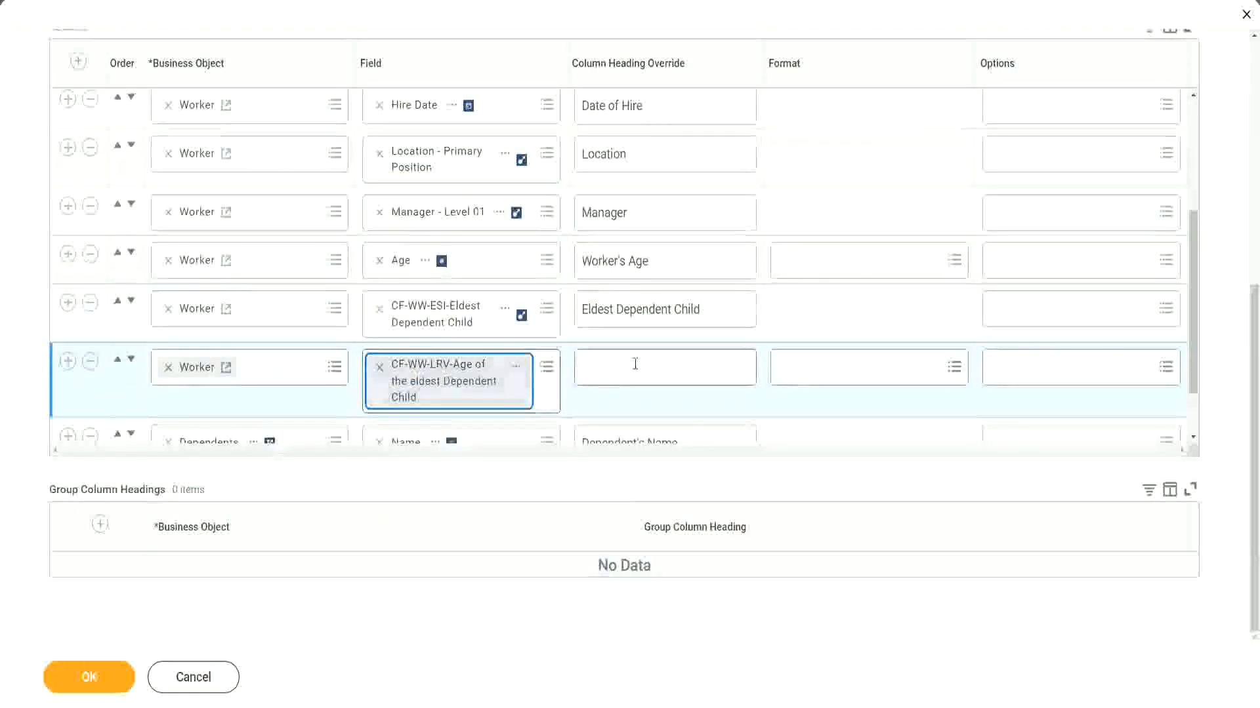
Set the new column's heading override to "Age of the Eldest Dependent Child" and save the report.
click(635, 364)
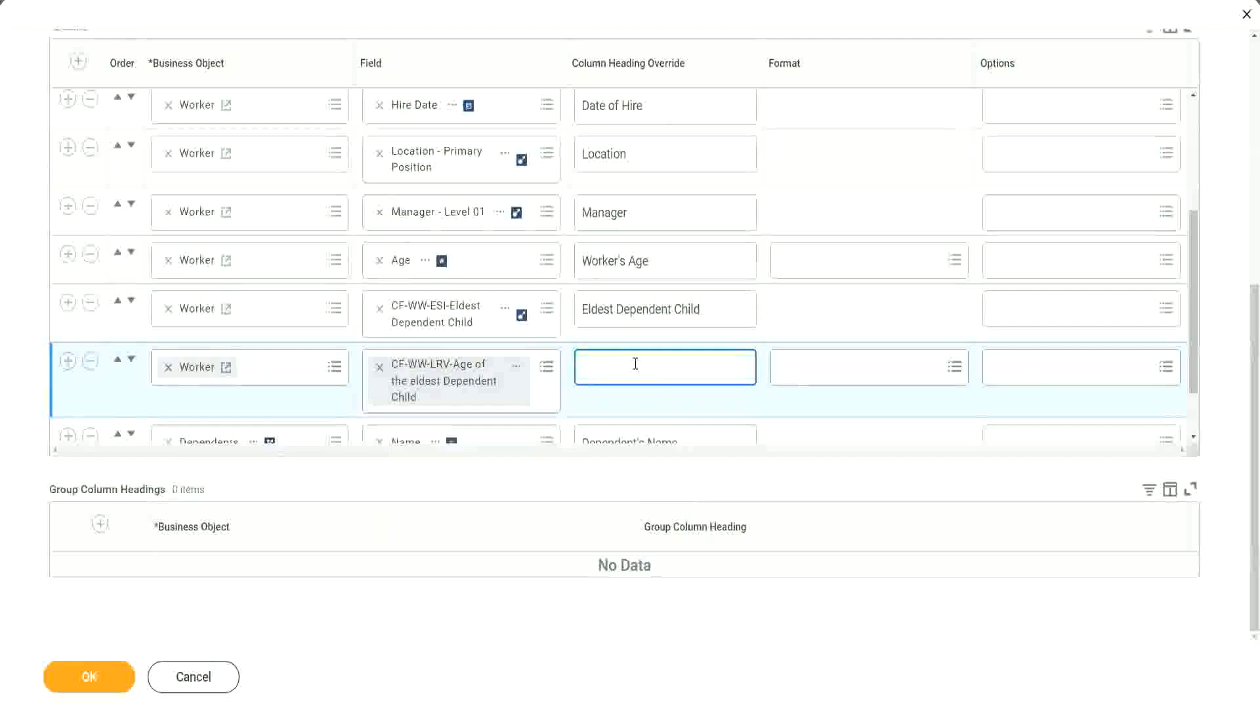
text(Age of the E)
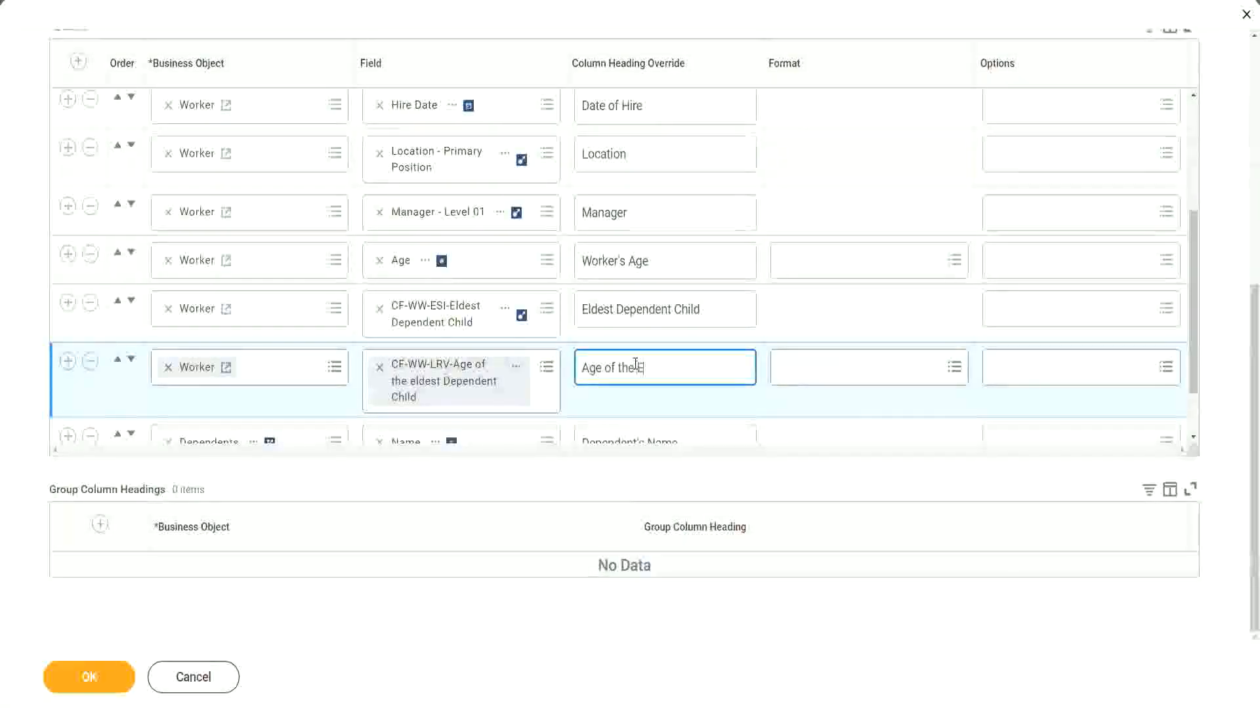
text(ldest De)
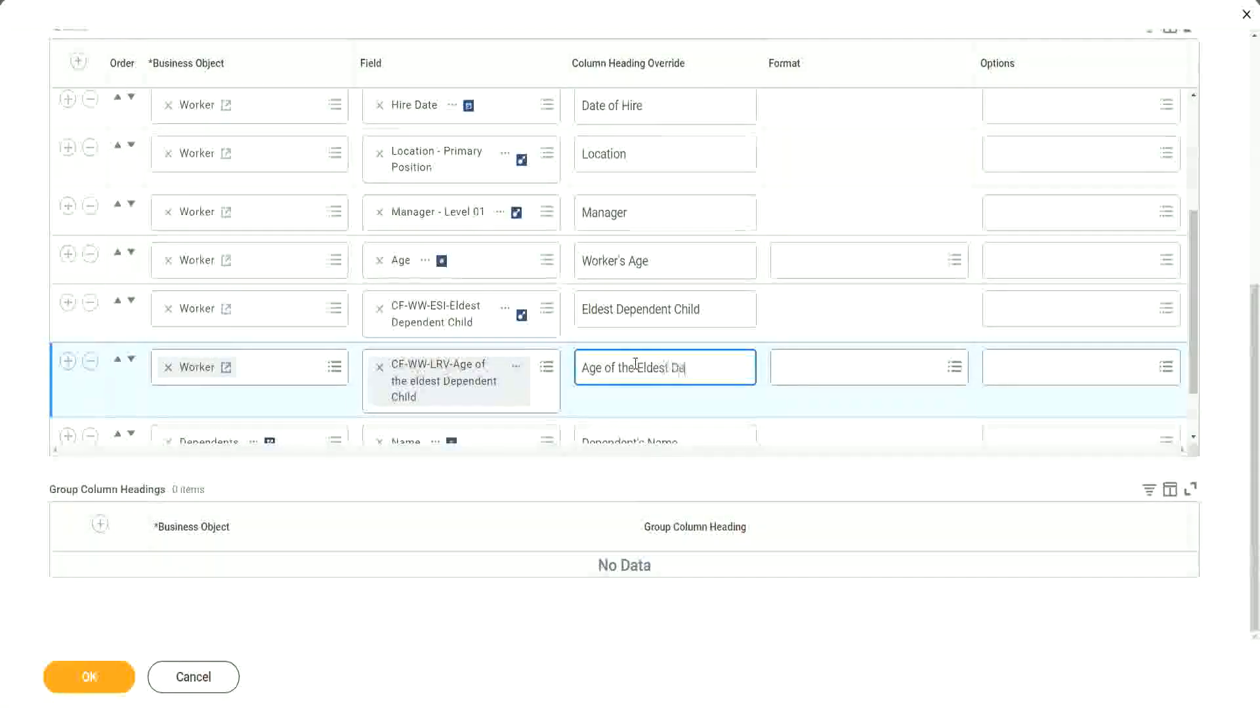
text(pendent Child)
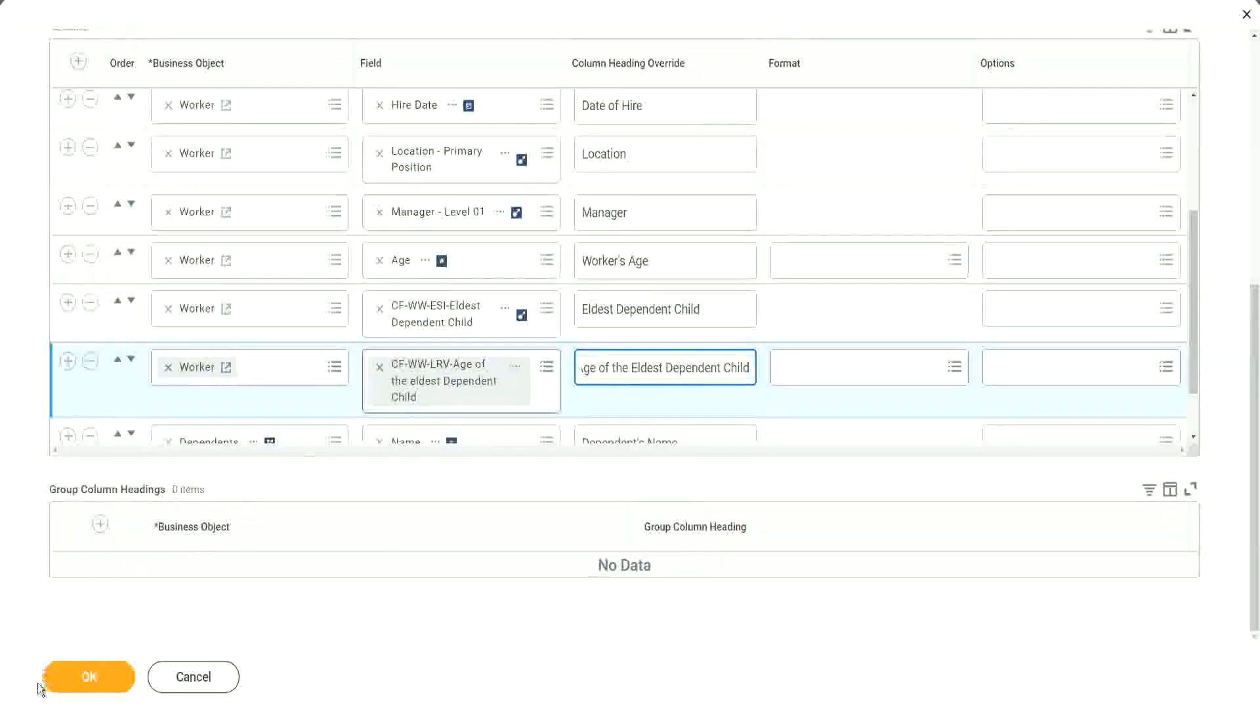
click(74, 687)
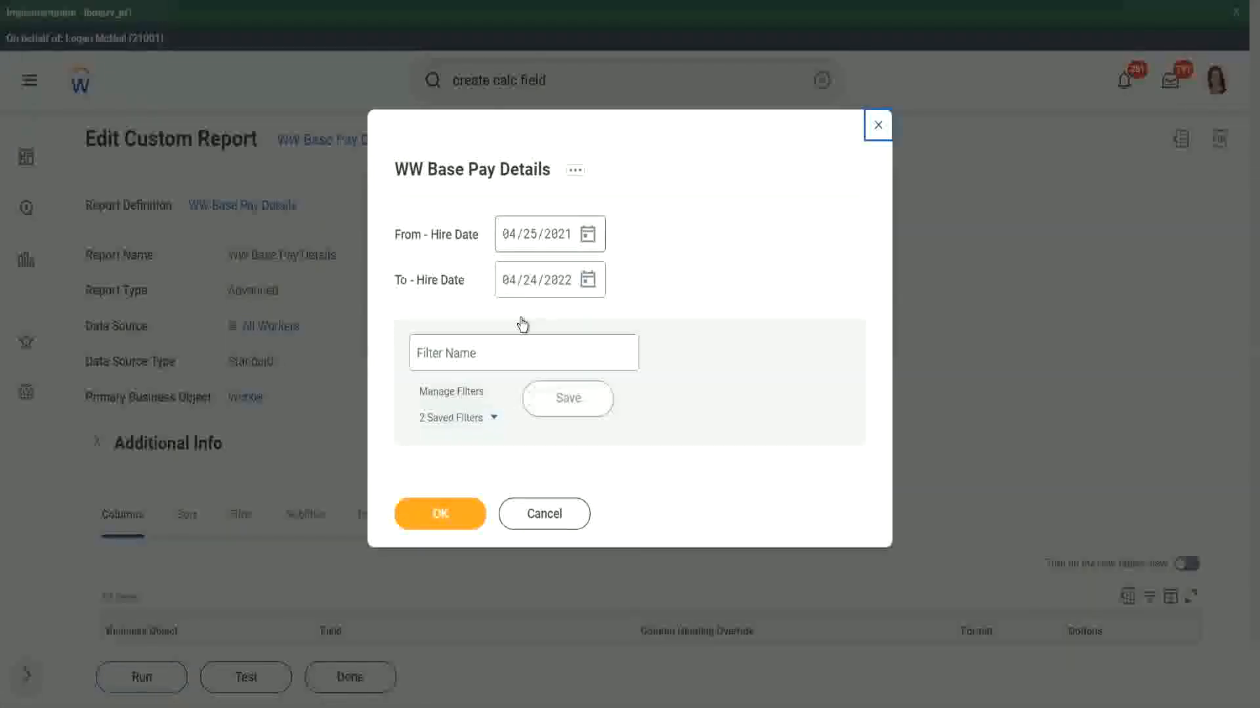
Set the report's hire date prompts to run from 01/01/2000 to 12/31/2000.
text(01/01/20)
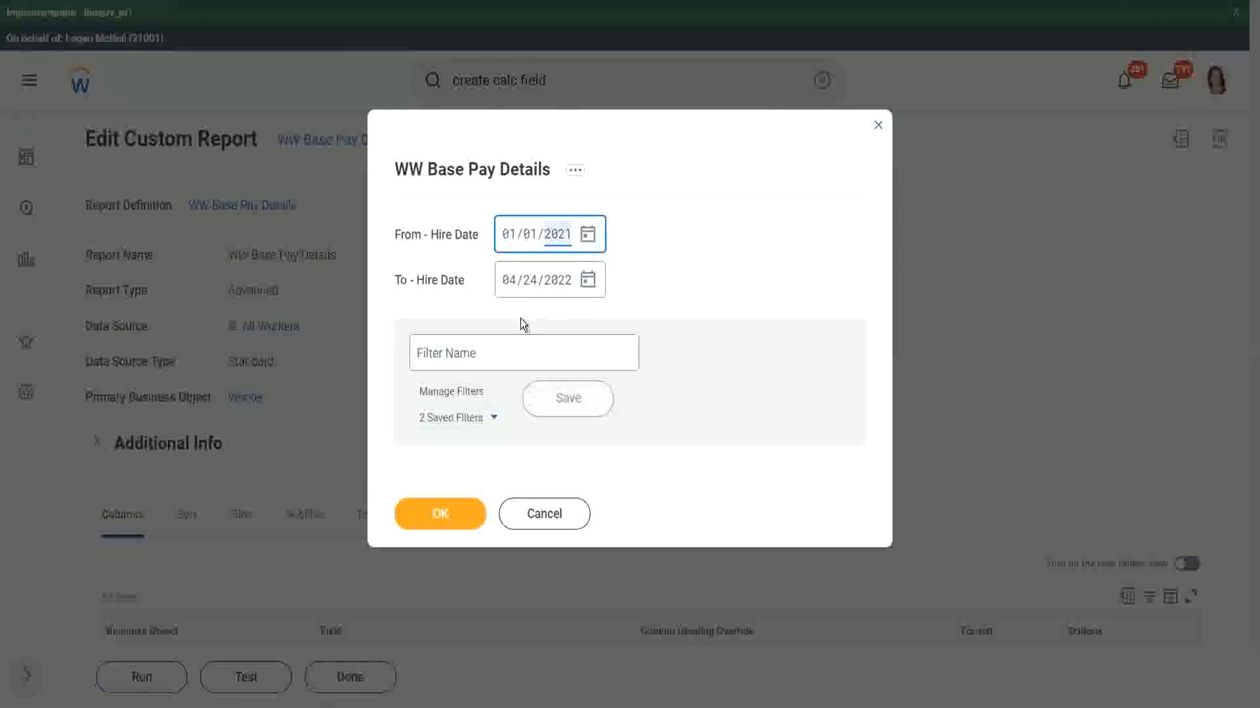
text(00)
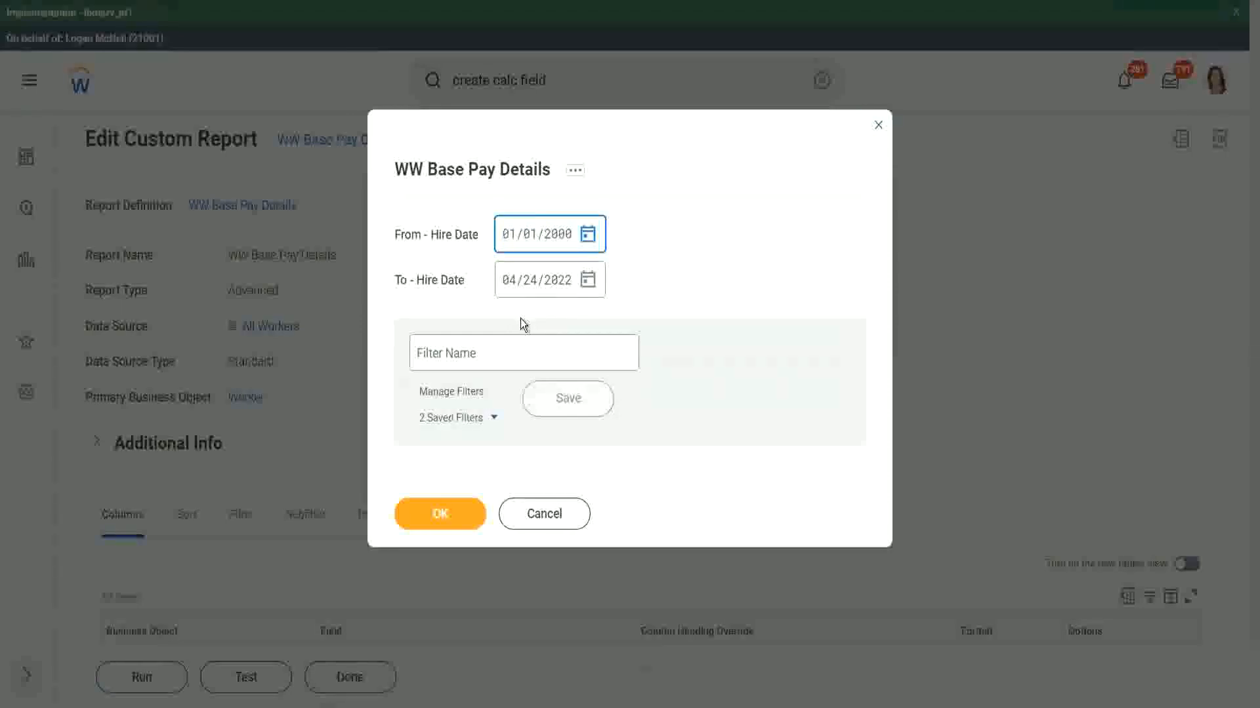
key(Tab)
text(12/31/)
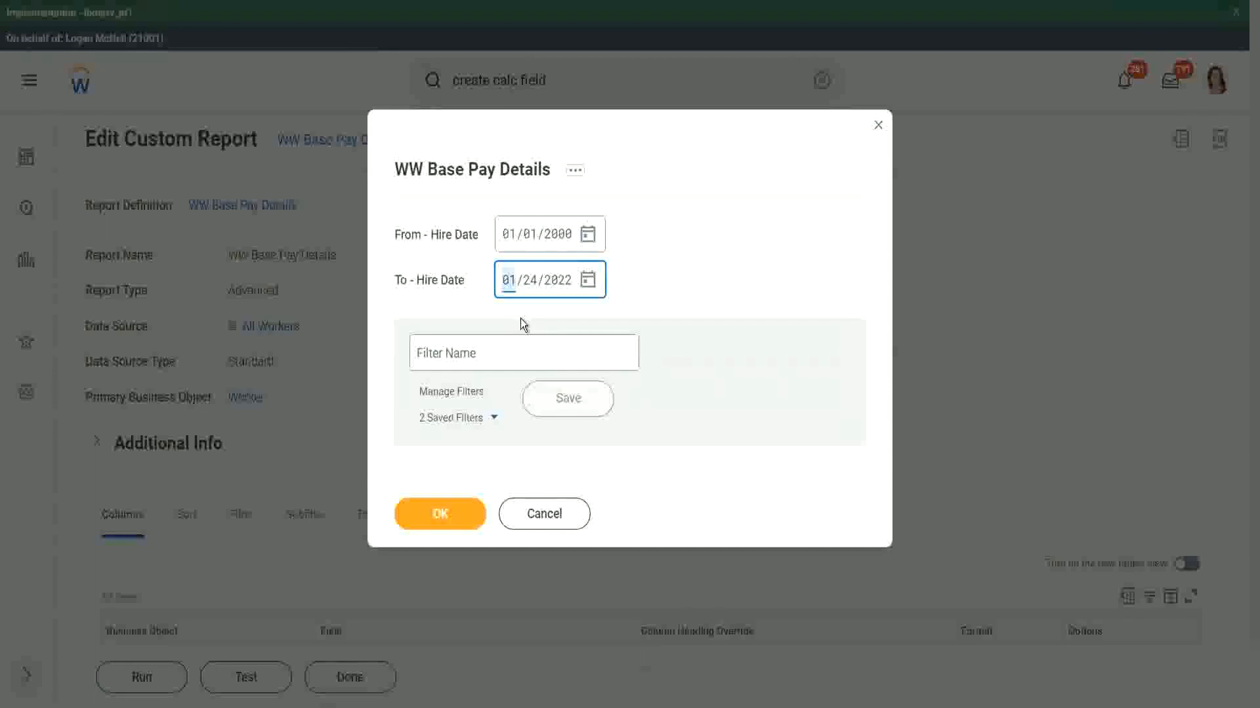
text(2000)
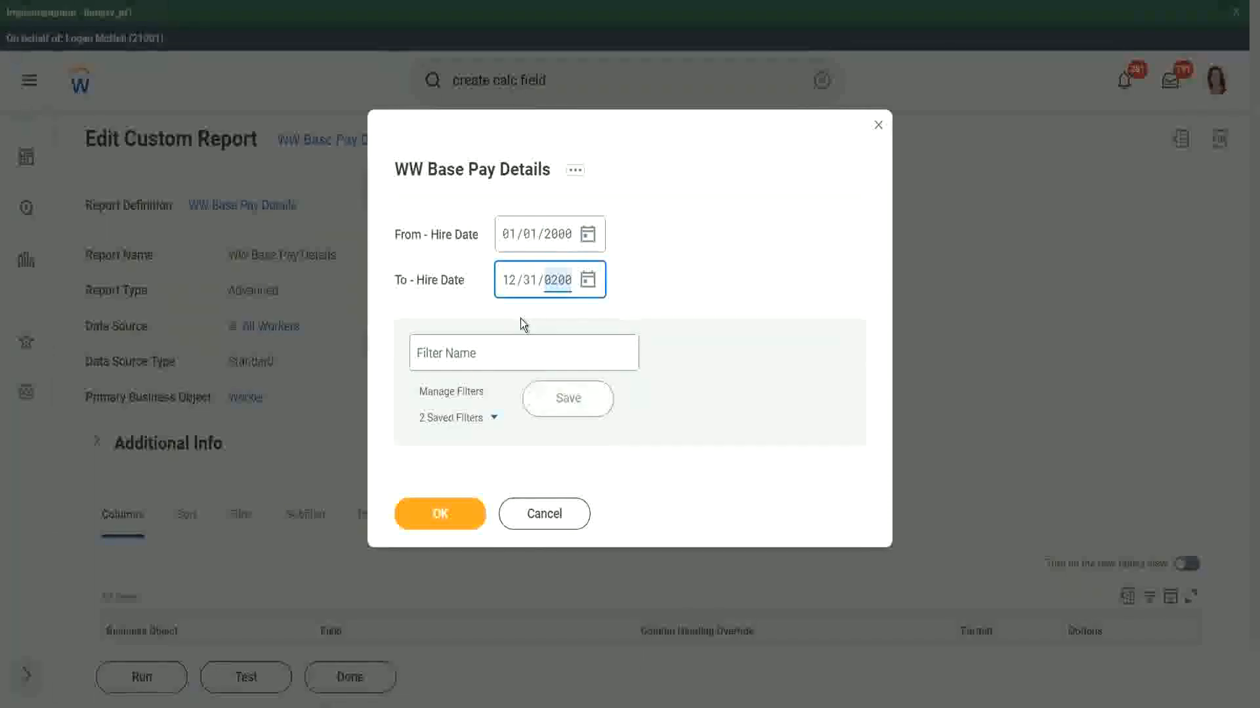
Save the hire date prompt values as a filter named 2000.
click(484, 352)
text(2000)
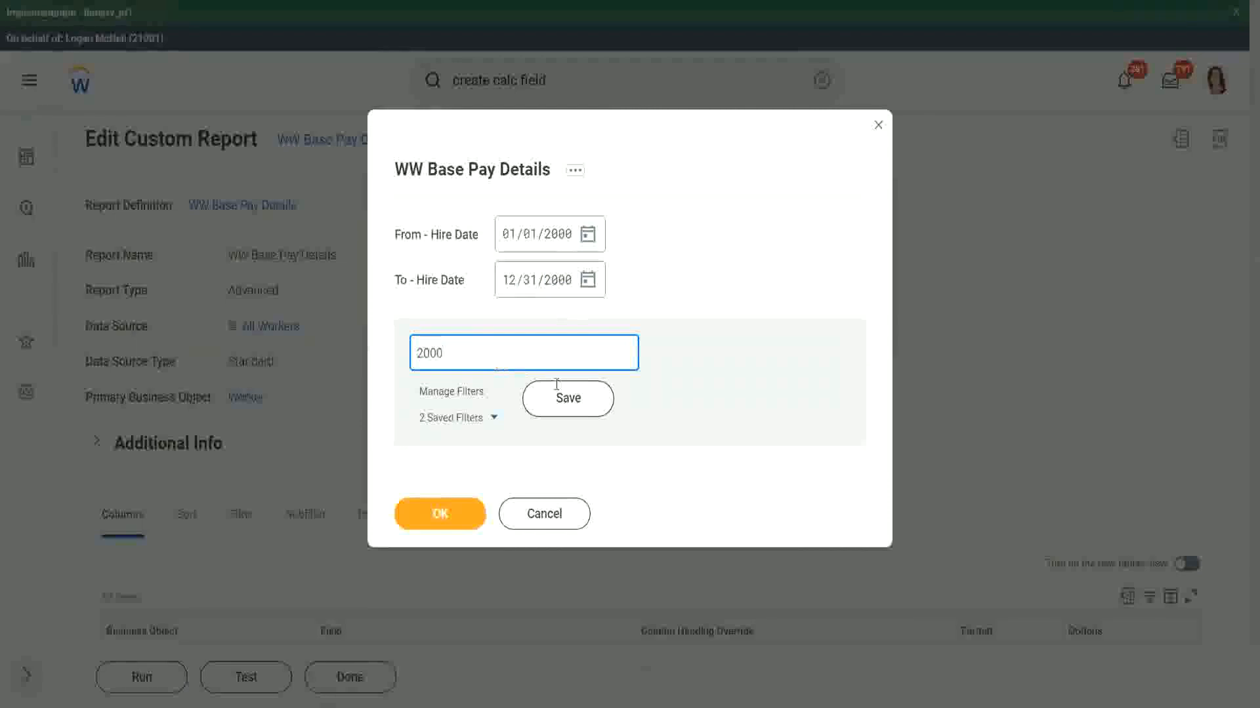
click(561, 392)
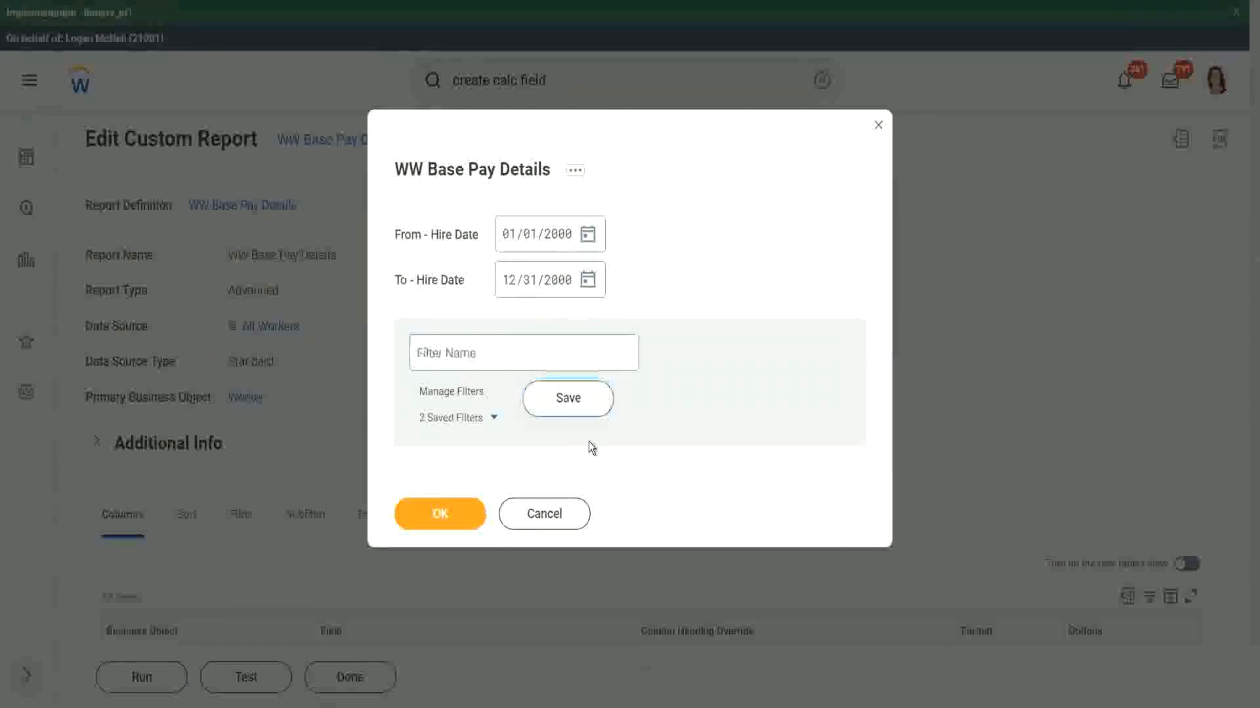
Run the WW Base Pay Details report and check the Age of the Eldest Dependent Child column against the dependents' ages.
click(436, 519)
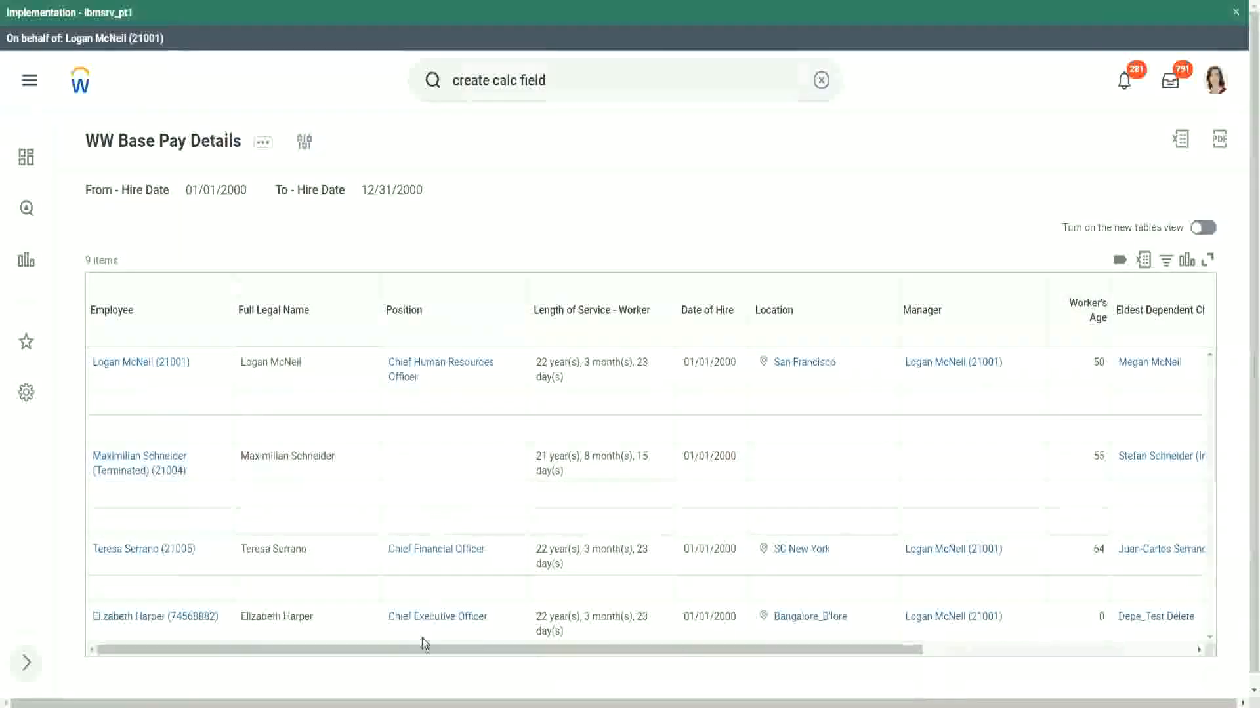
drag(416, 650, 832, 266)
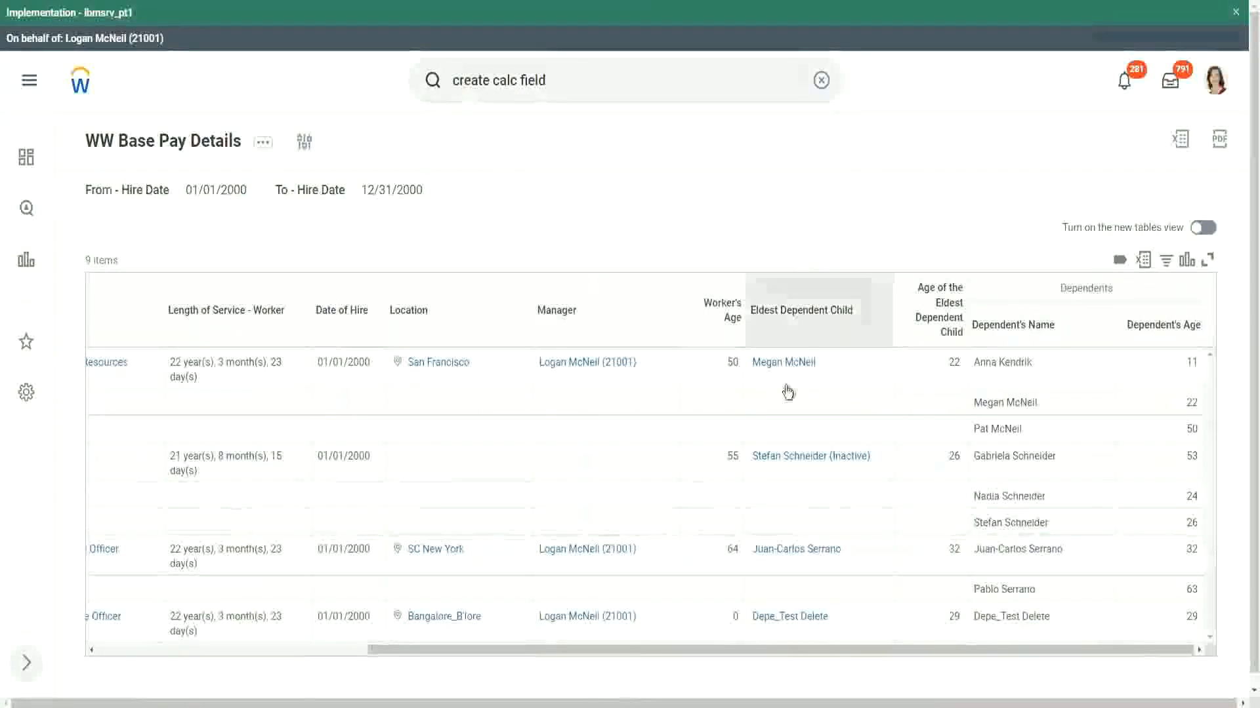
double_click(953, 362)
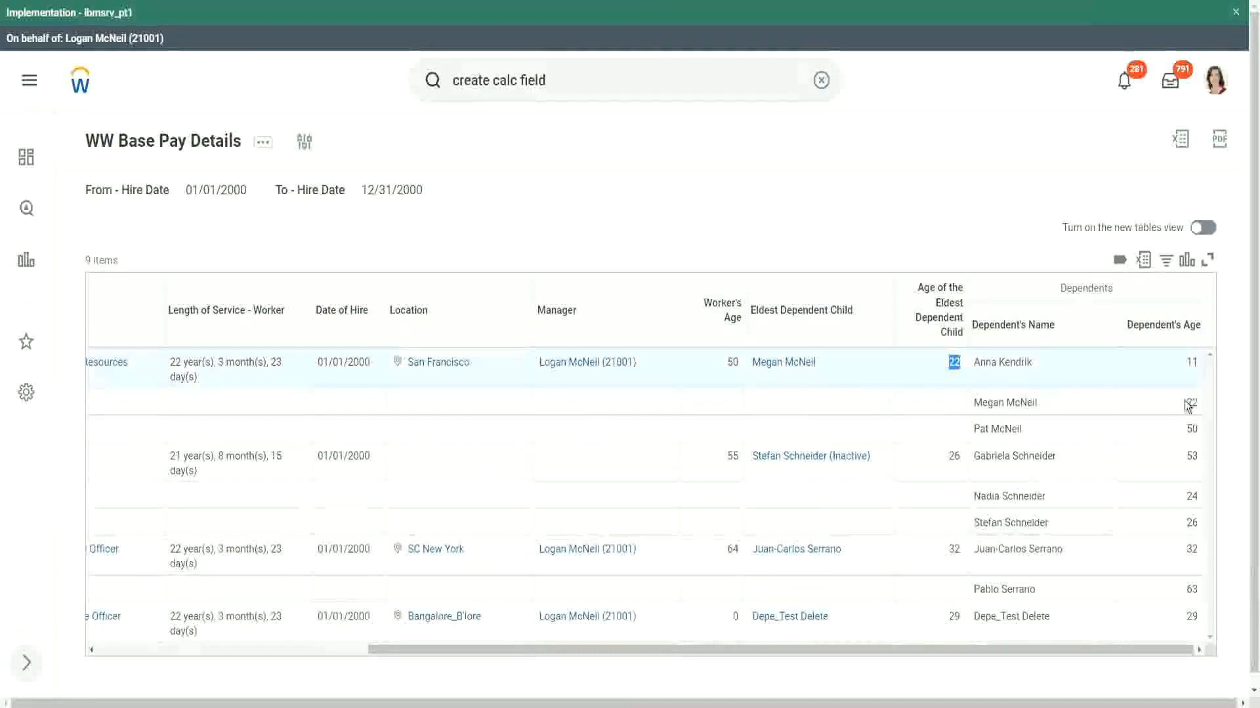
Compare each worker's eldest dependent child age with the matching dependent's age, row by row, in the WW Base Pay Details output.
double_click(1189, 402)
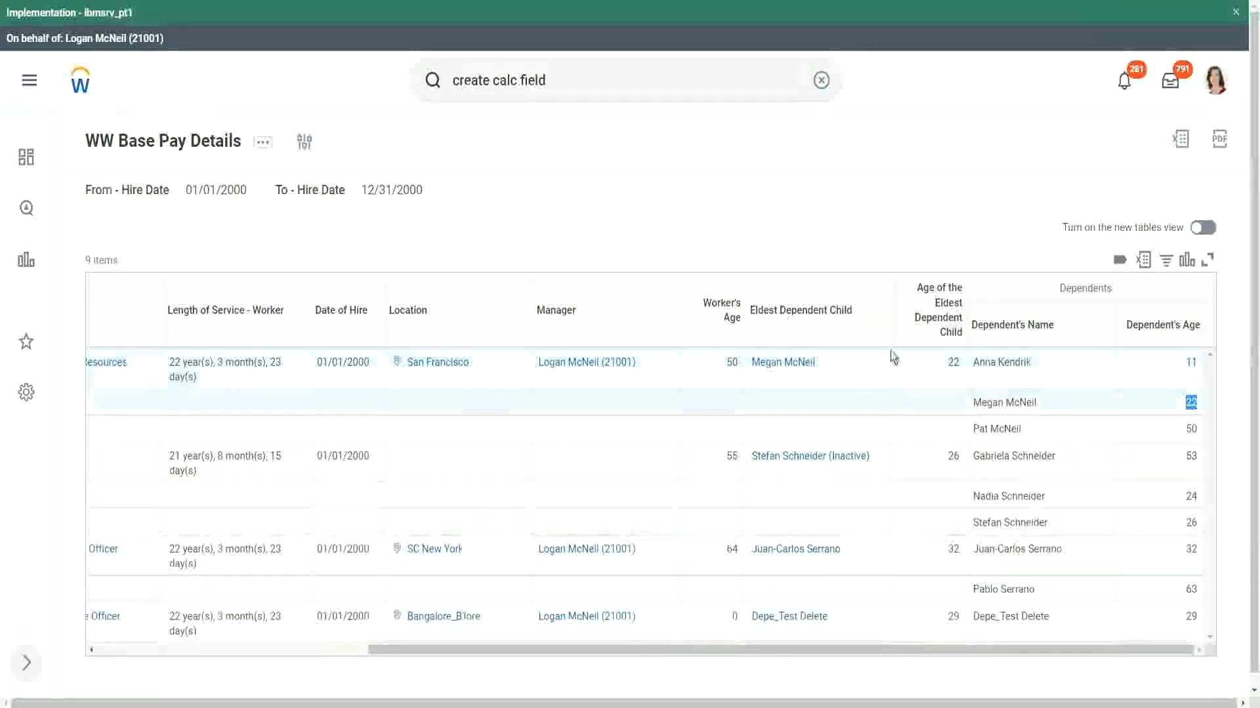
double_click(952, 363)
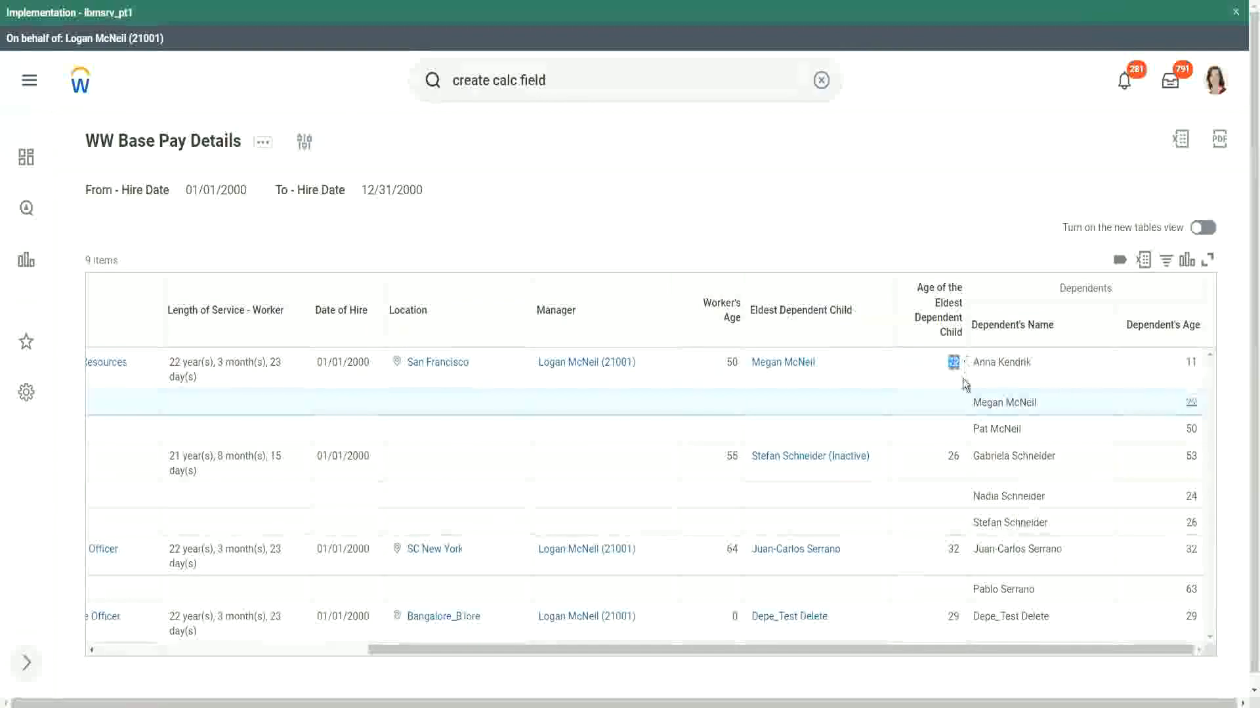
double_click(953, 456)
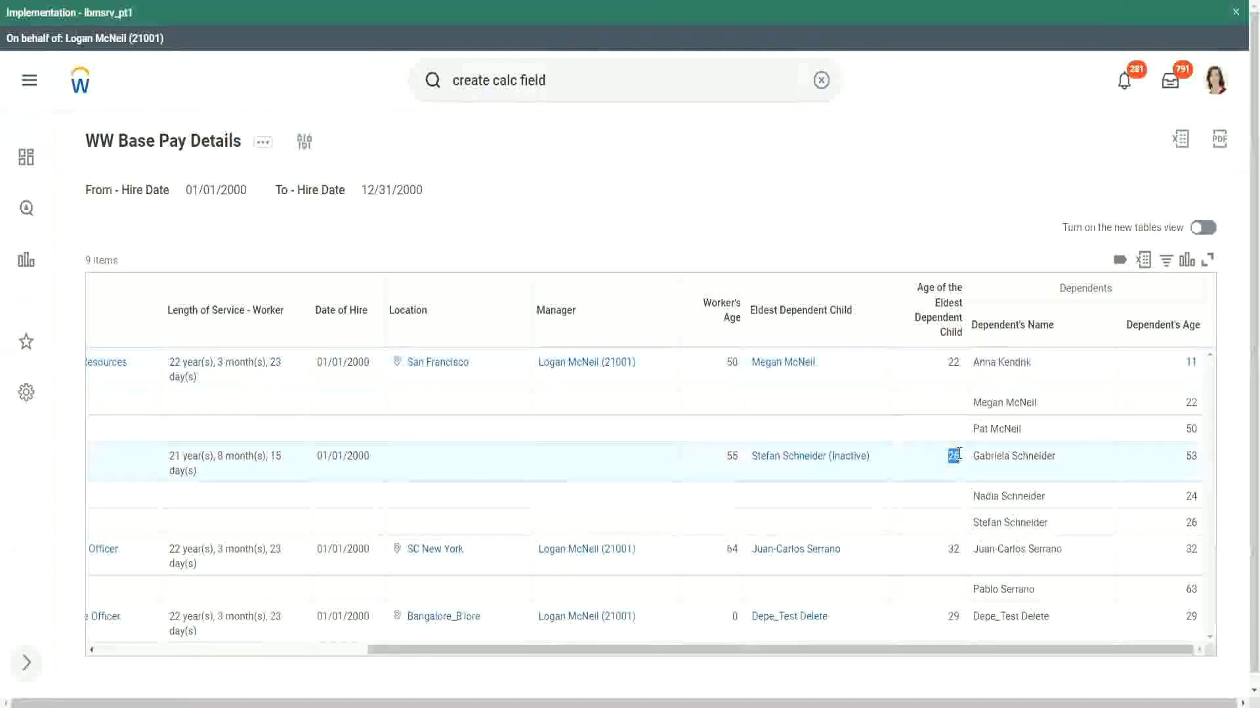
double_click(953, 550)
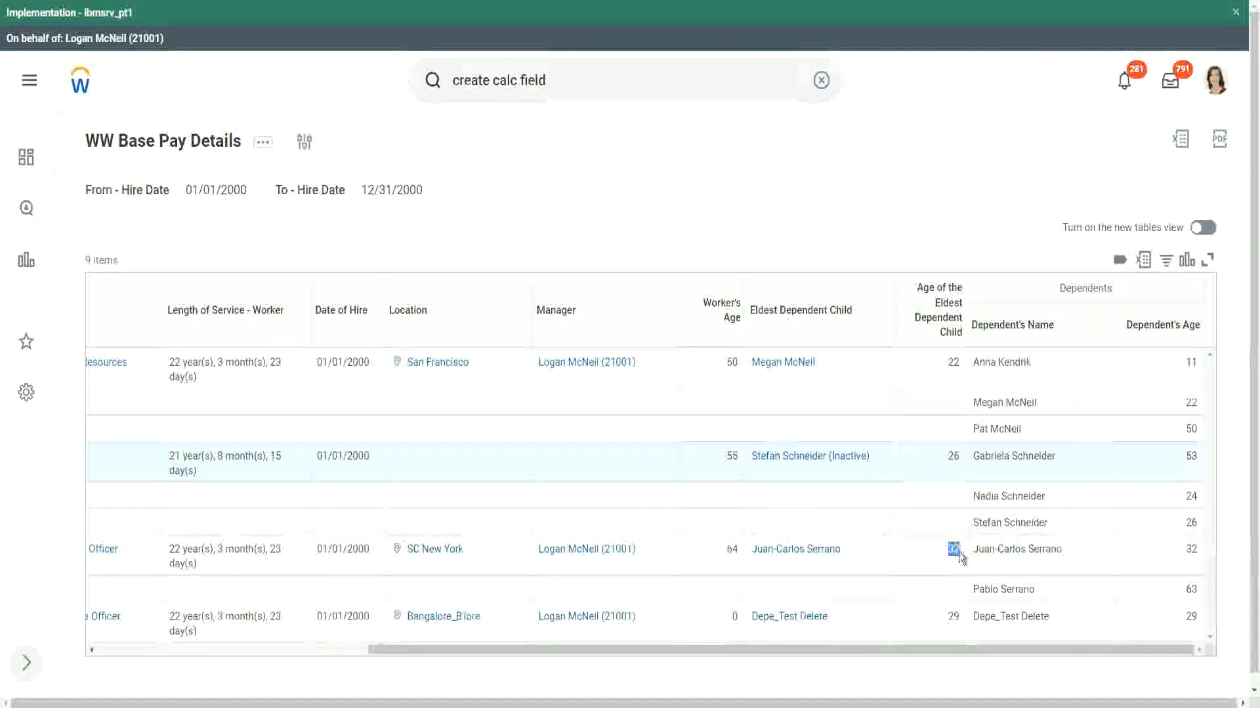
double_click(1191, 550)
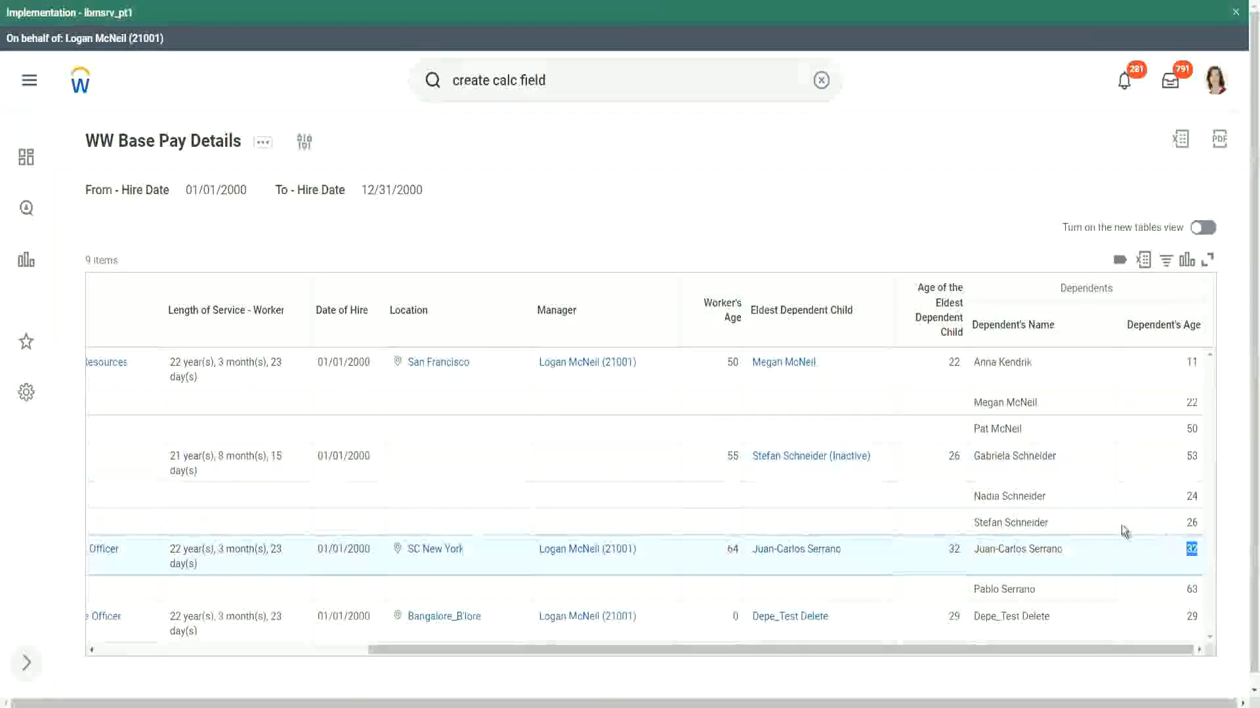
double_click(954, 617)
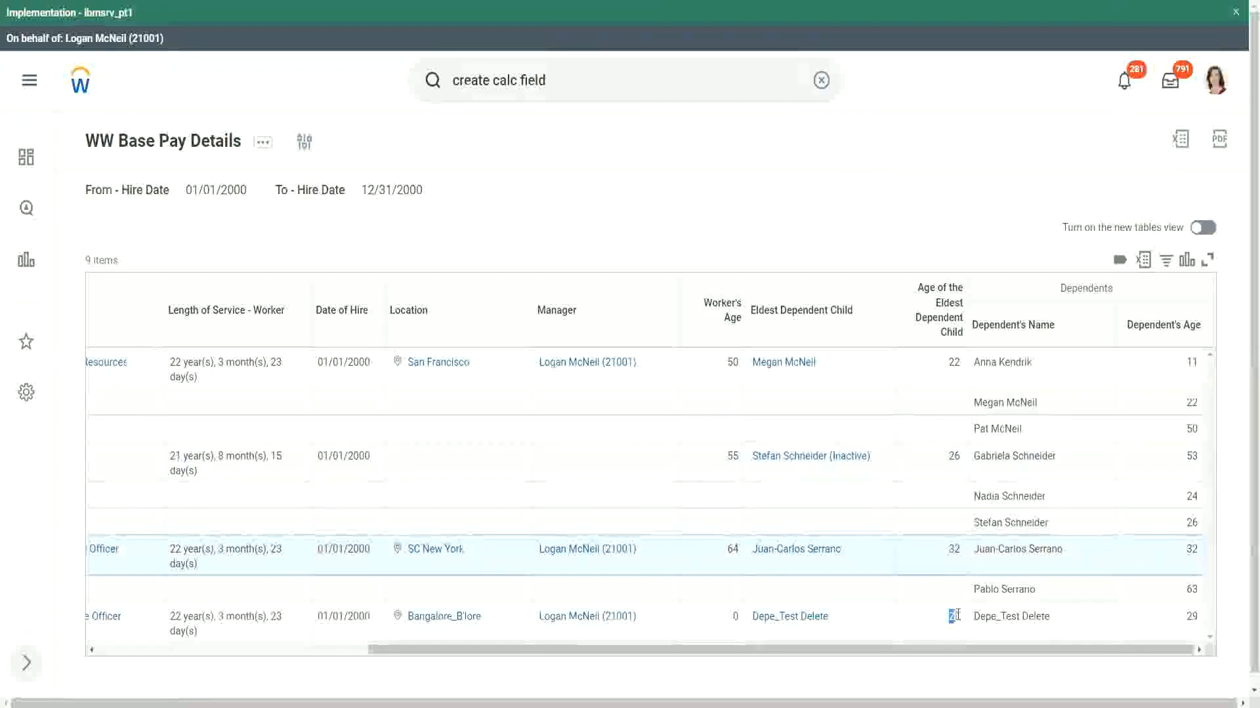
double_click(1190, 617)
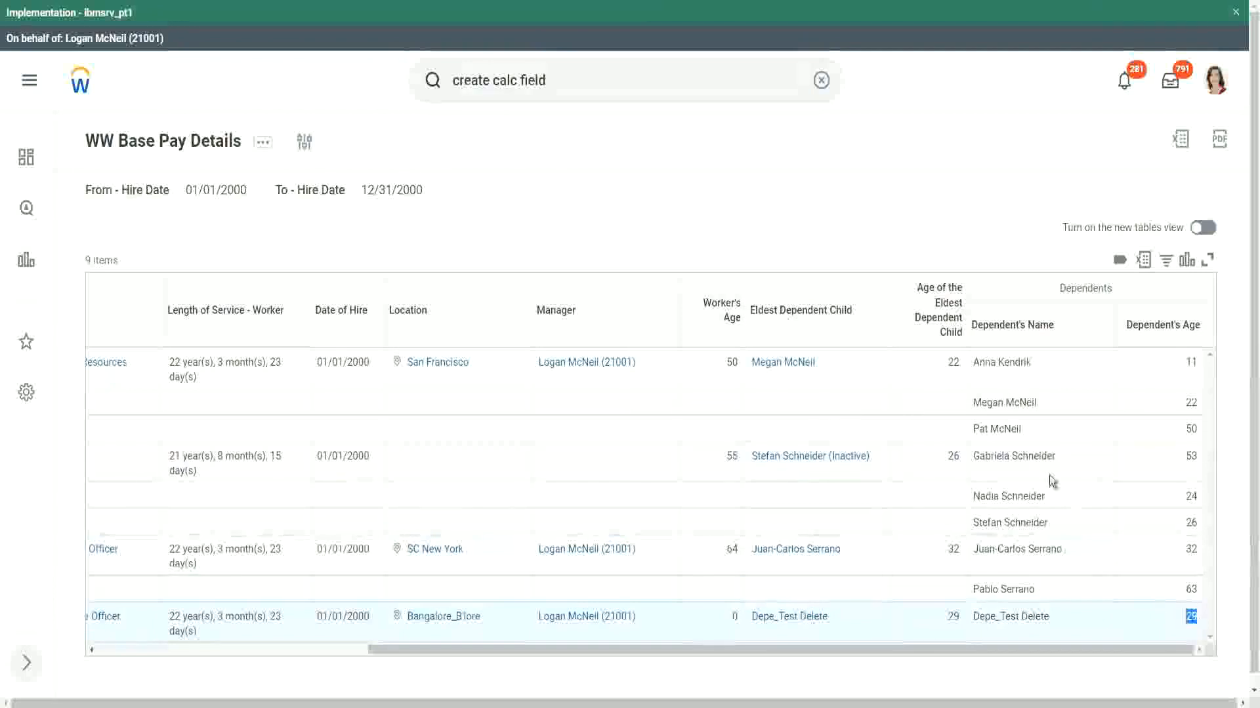
click(948, 202)
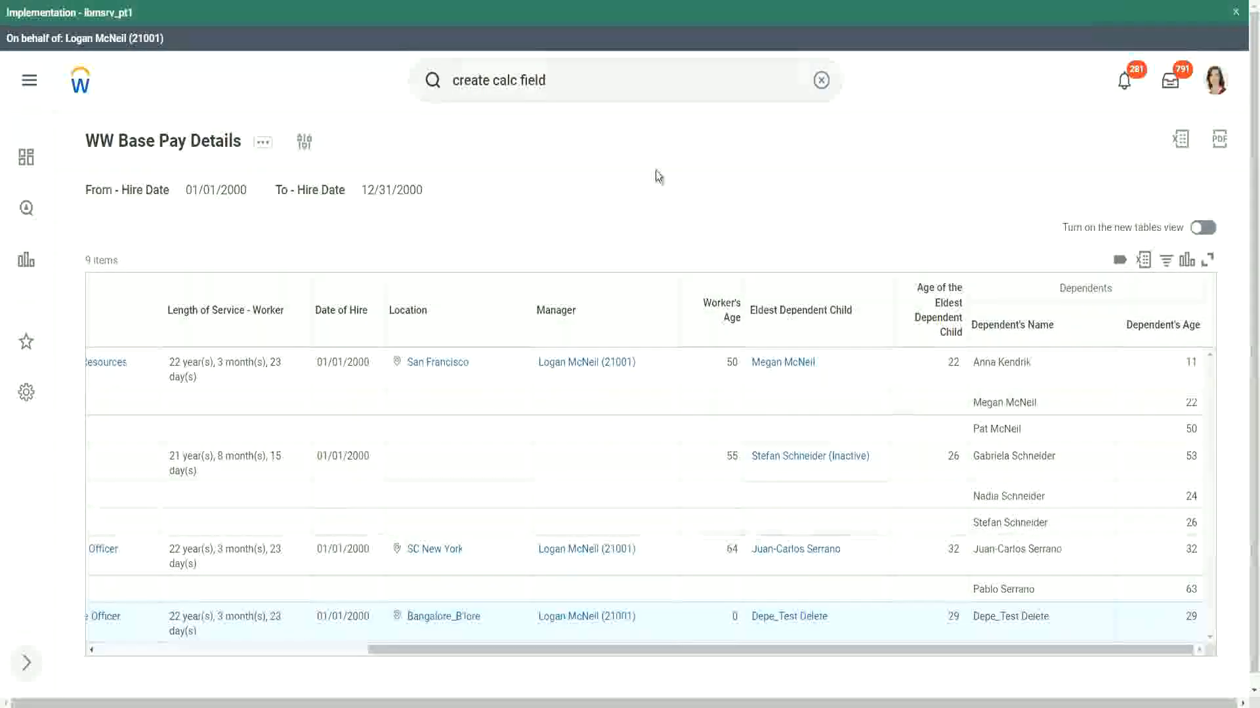
Open the WW Base Pay Details report definition for editing and go to its instance filter conditions.
click(263, 145)
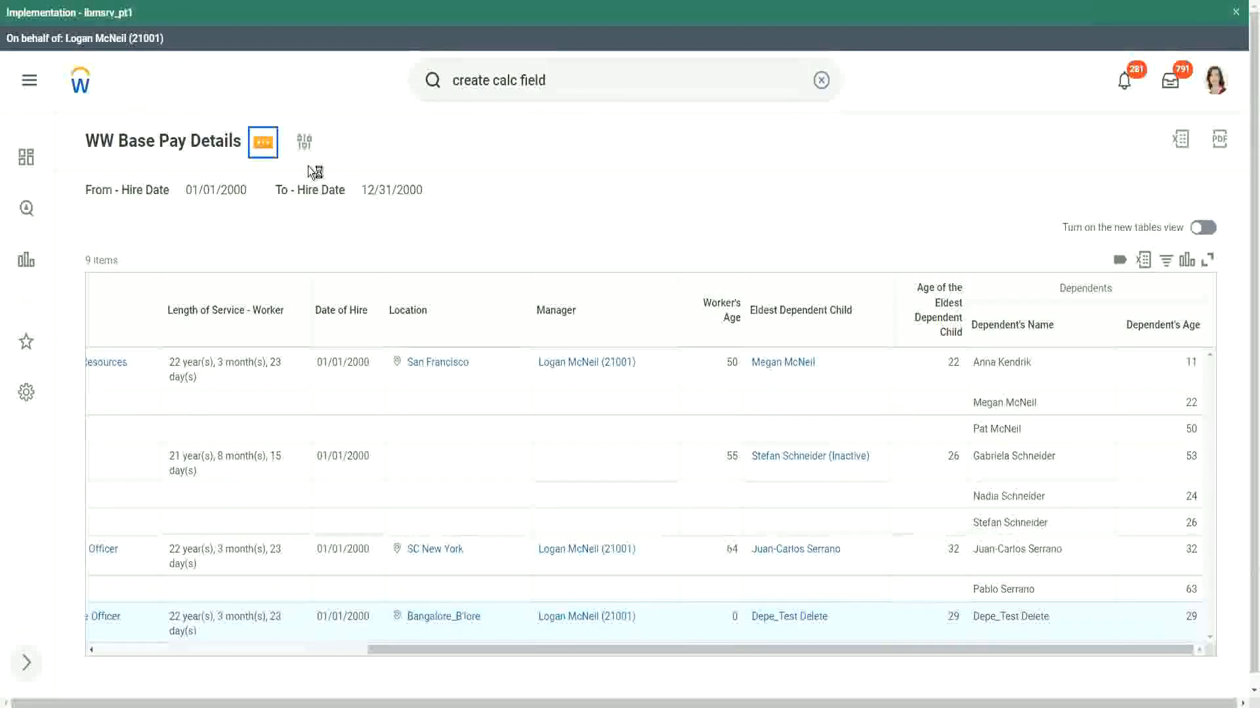
mouse_move(381, 218)
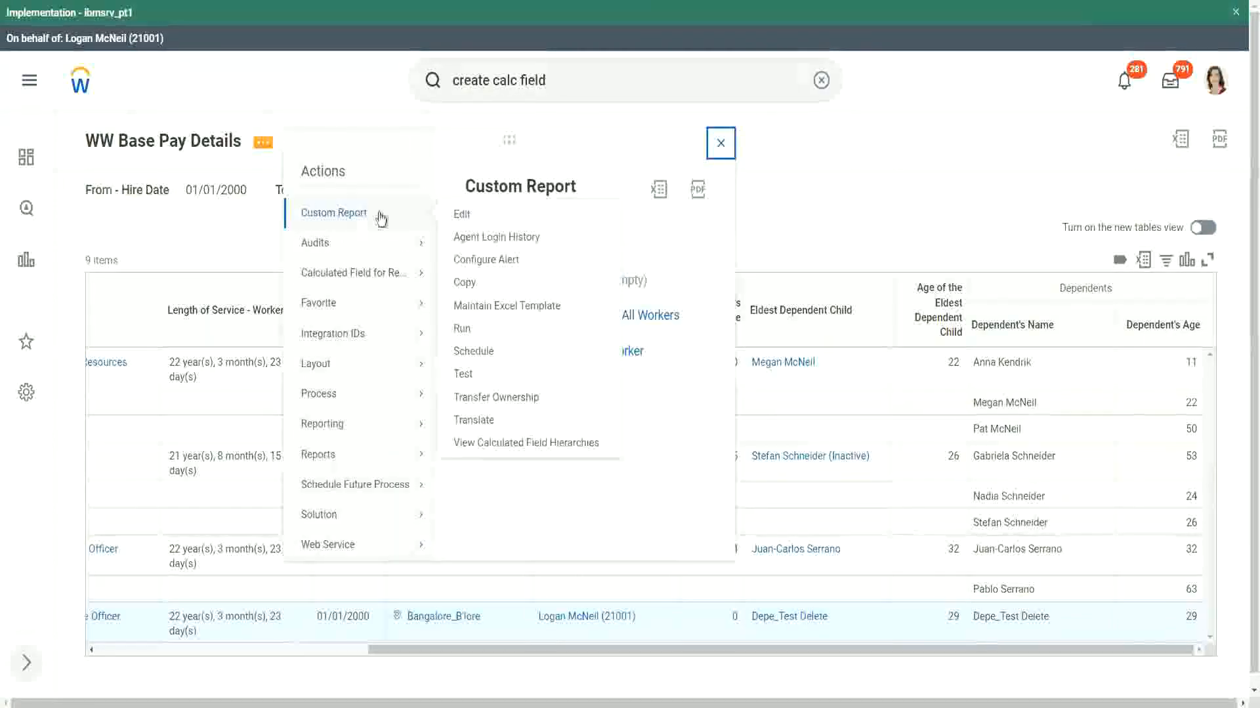
click(463, 217)
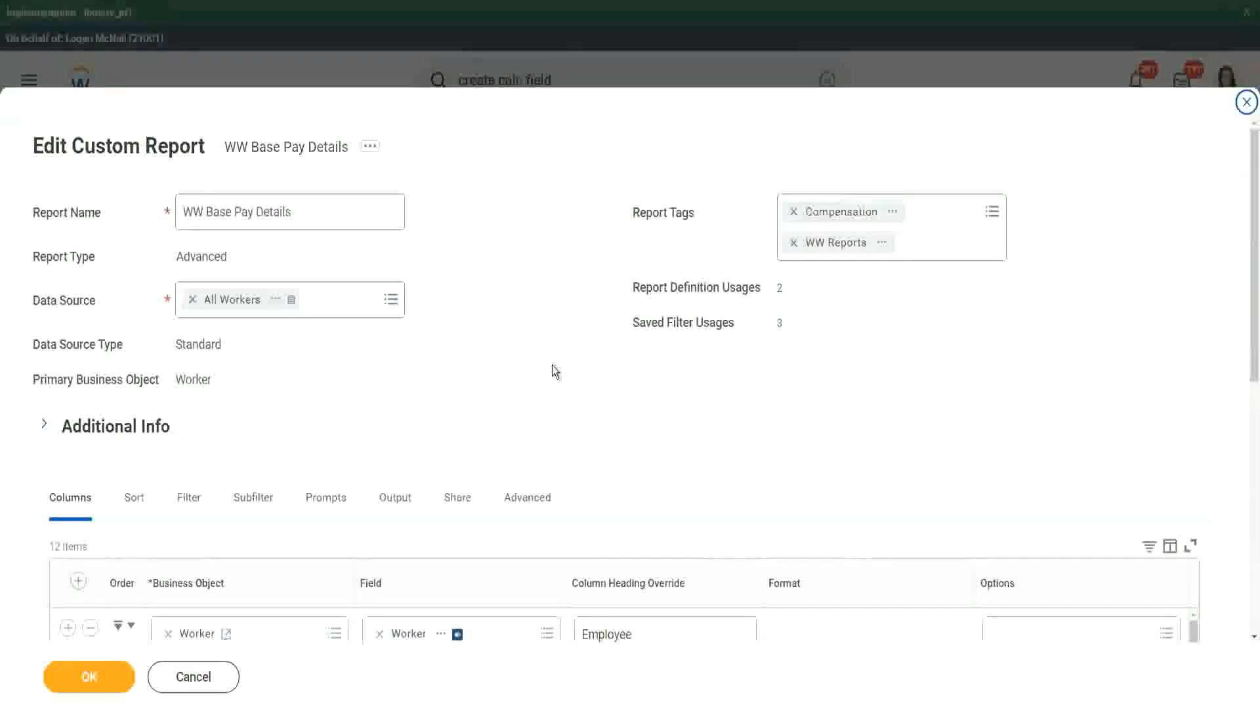
scroll(574, 338, down, 3)
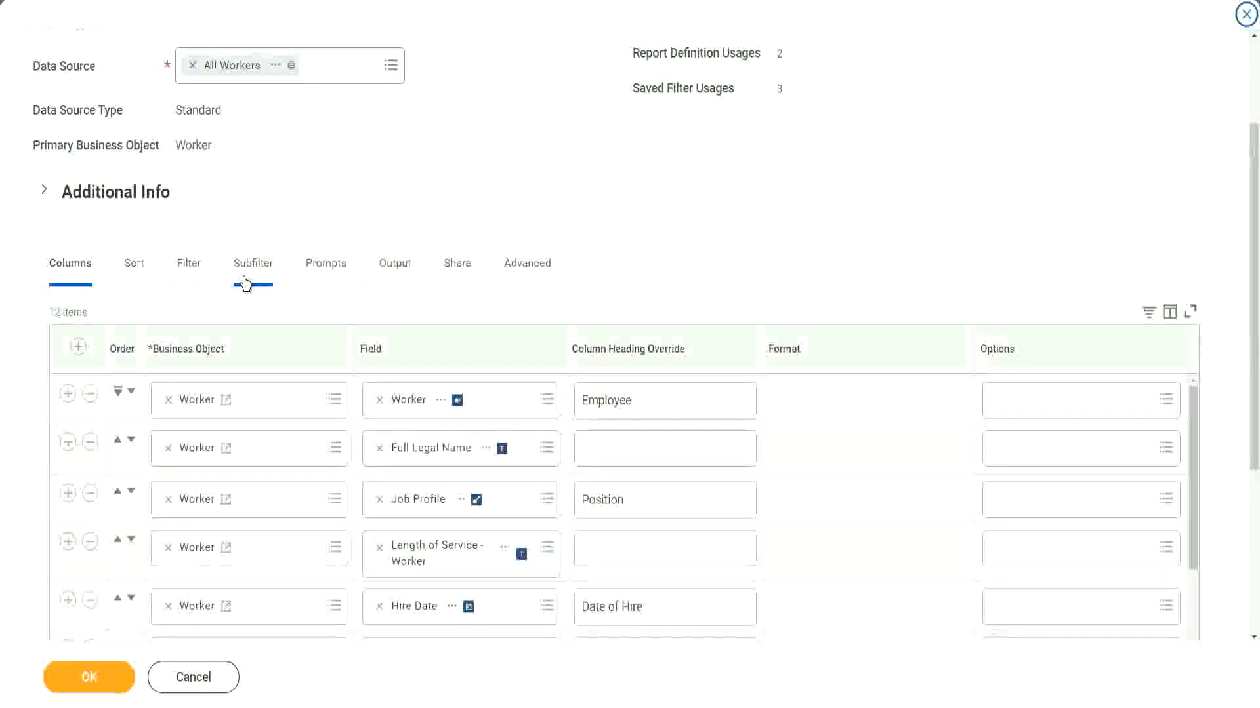
click(189, 264)
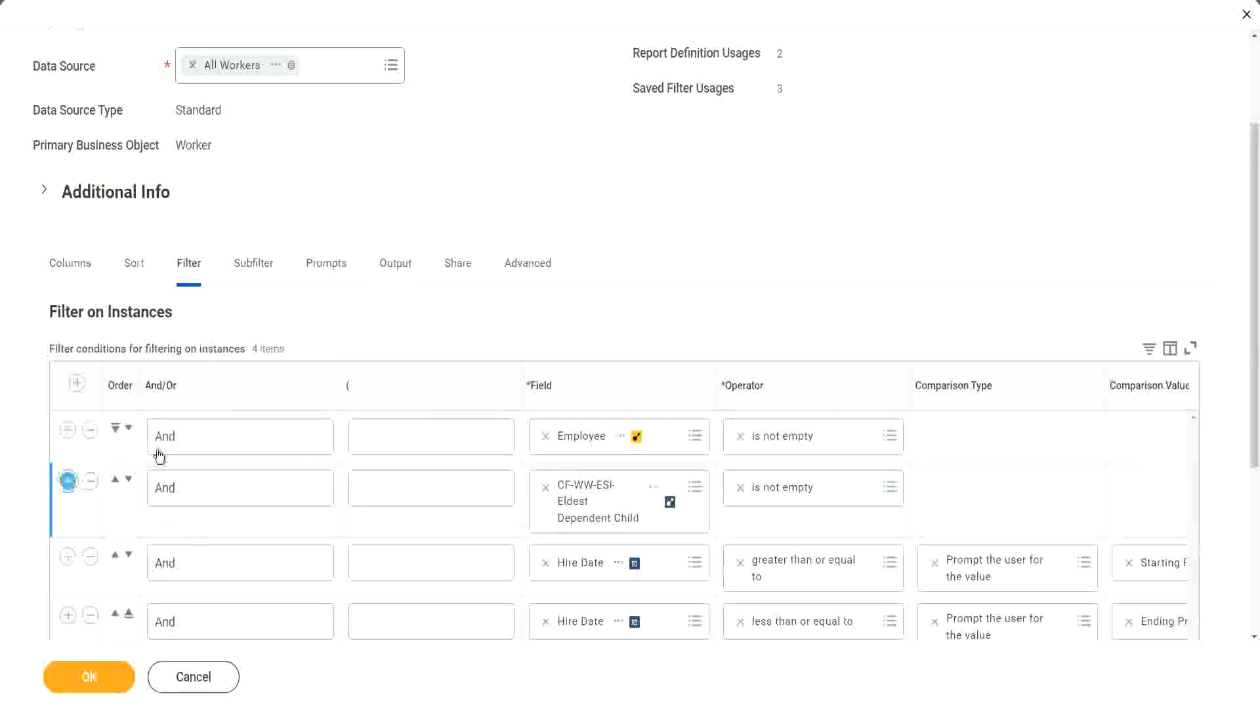
Add an And filter condition below the Eldest Dependent Child condition, using the field CF-WW-LRV-Age of the eldest Dependent Child.
click(67, 482)
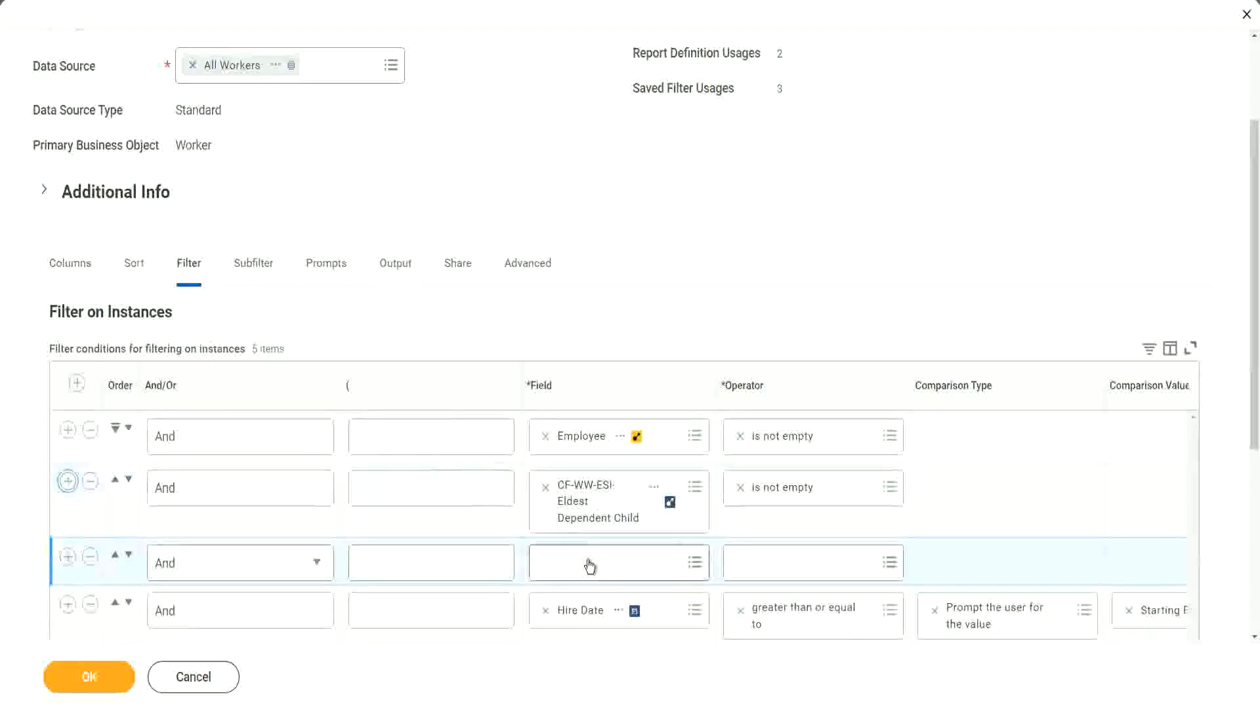
click(589, 560)
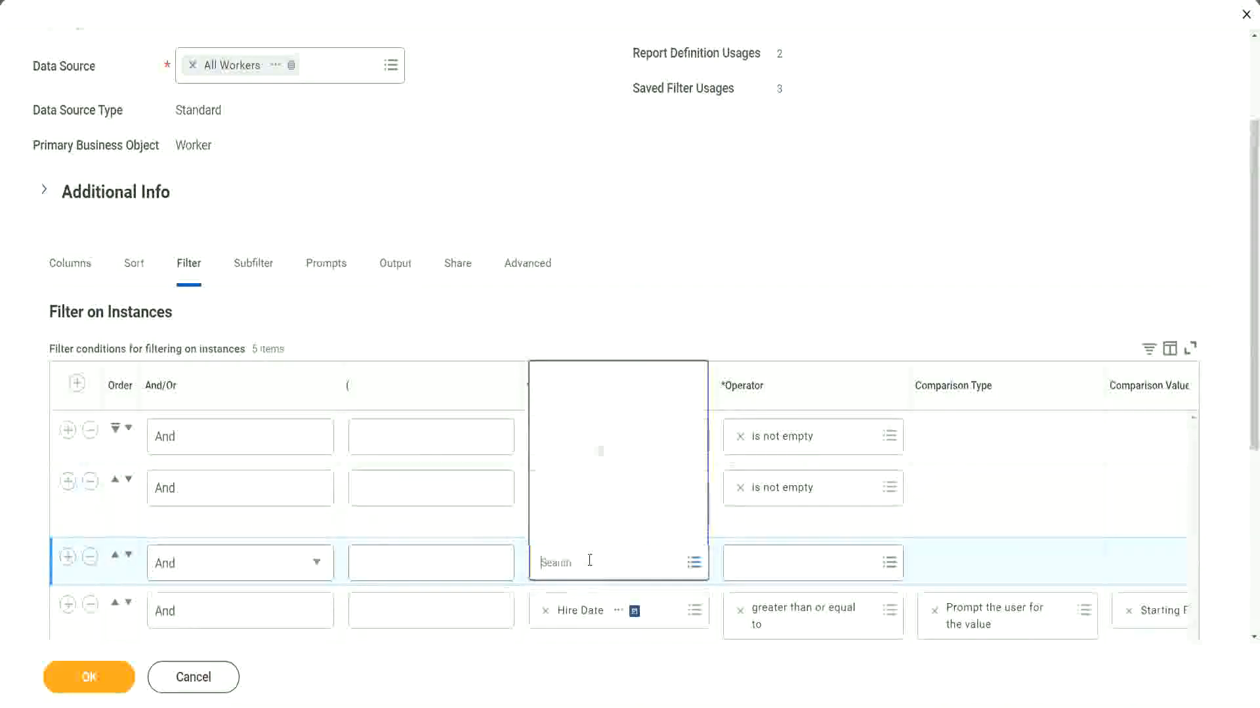
click(614, 381)
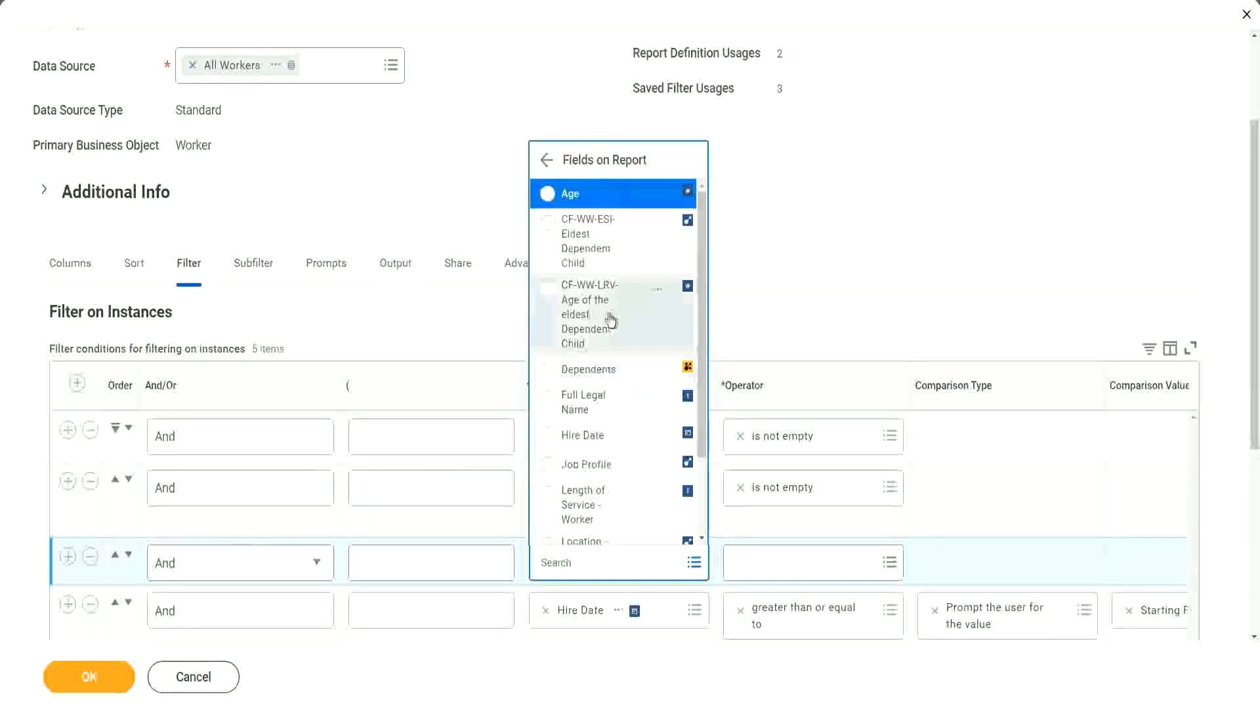
click(572, 315)
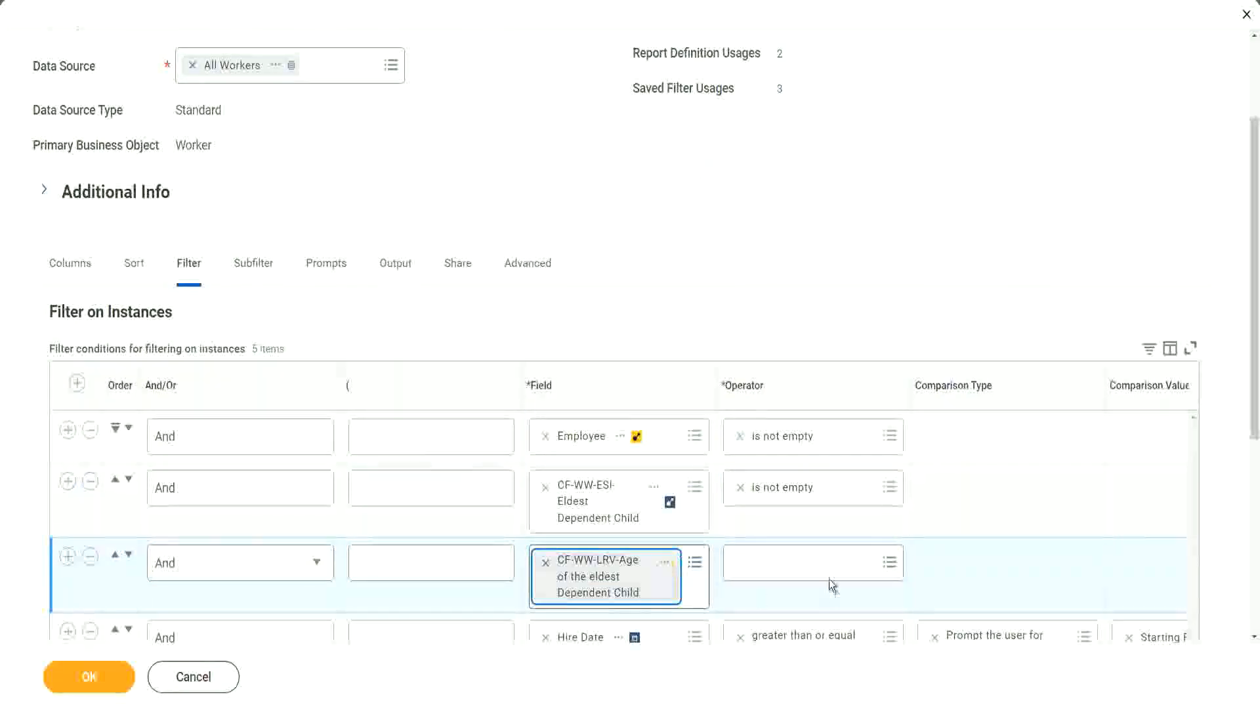
Set the new age condition to less than or equal to 30, as a value specified in the filter, and save the report.
click(817, 560)
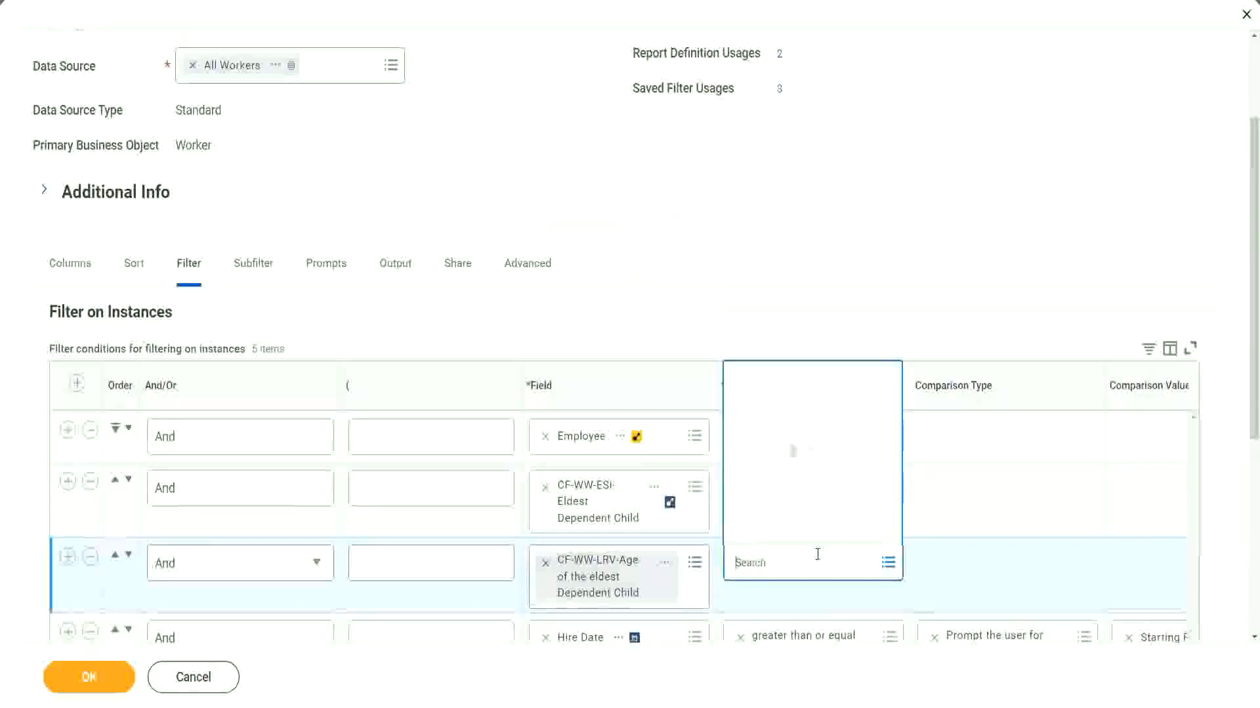
click(806, 501)
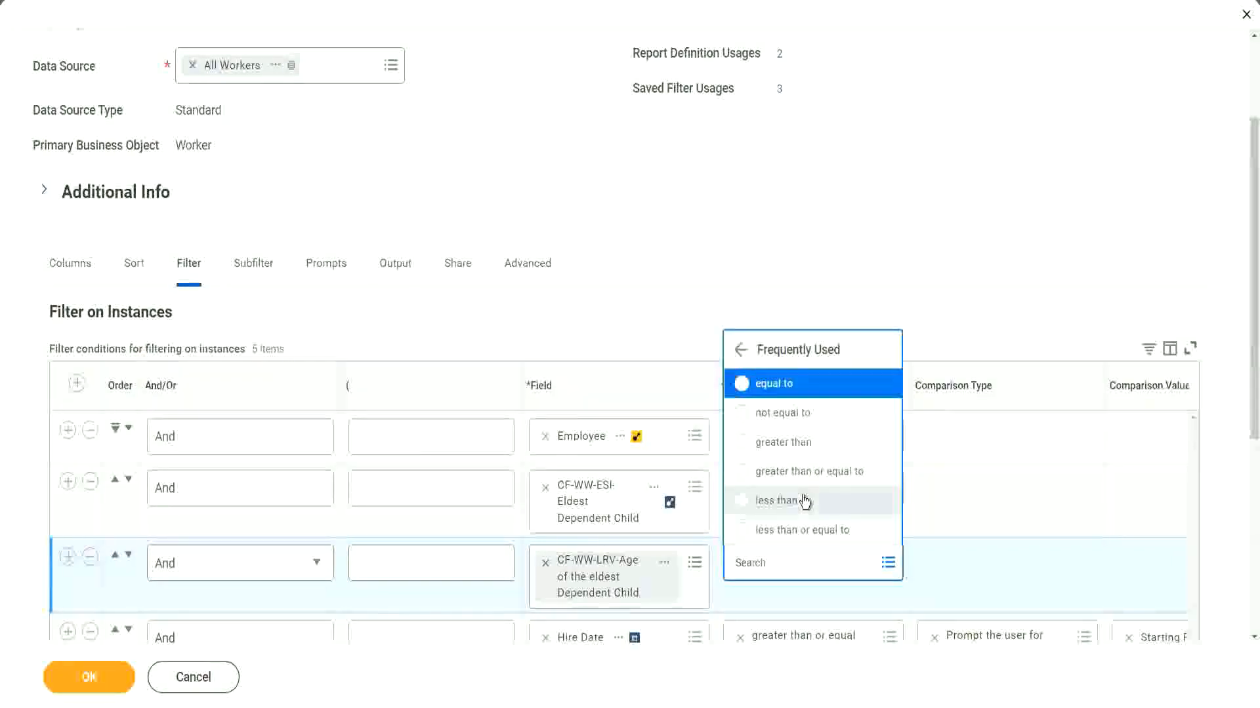
click(801, 530)
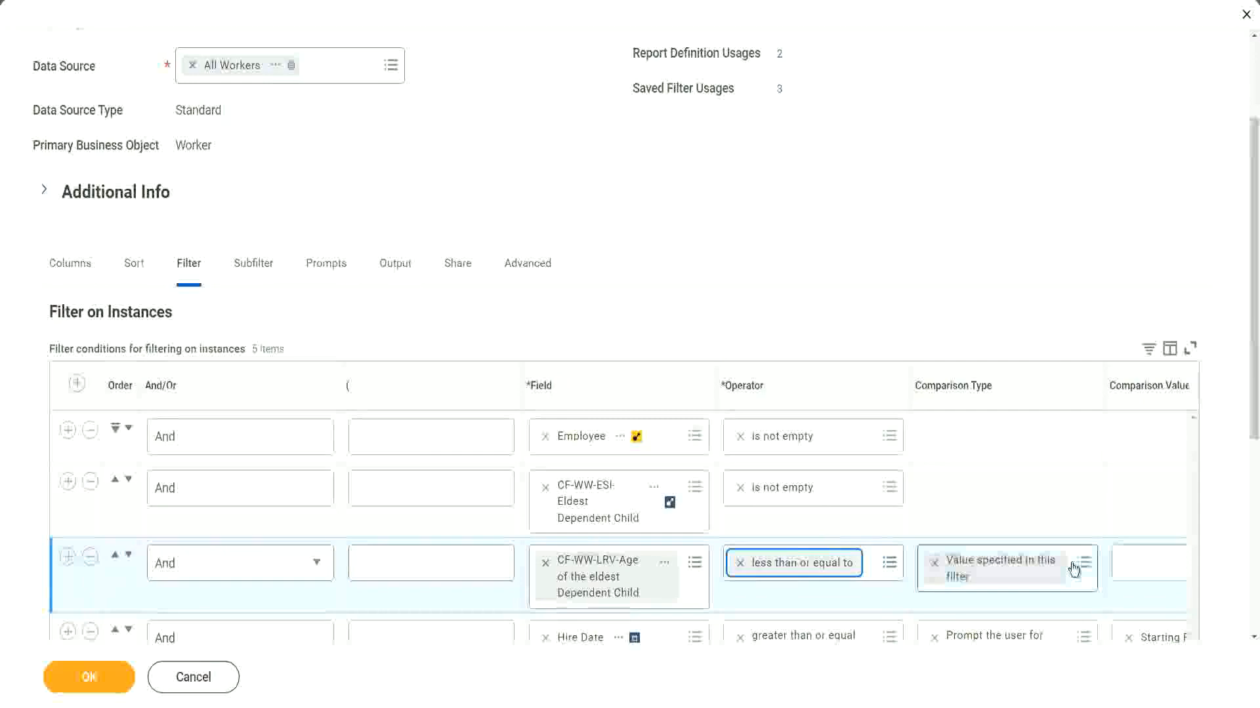
click(1144, 564)
scroll(674, 602, down, 2)
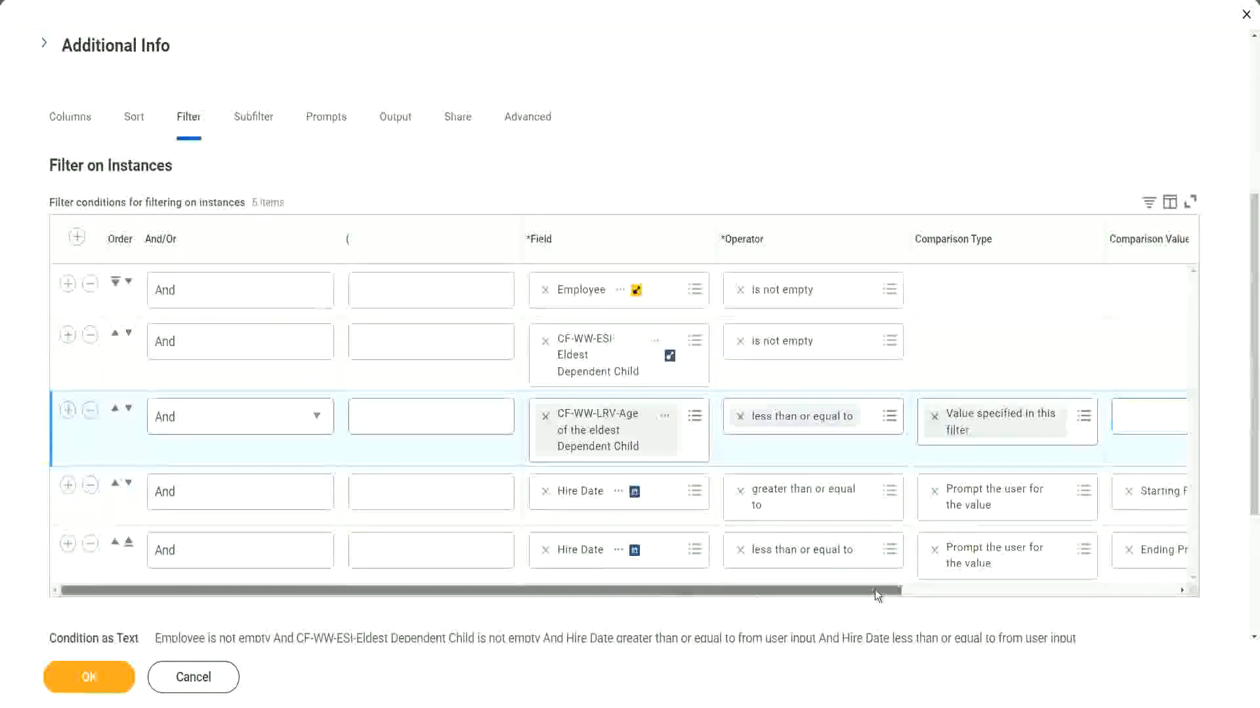
scroll(1022, 550, right, 5)
drag(924, 414, 946, 419)
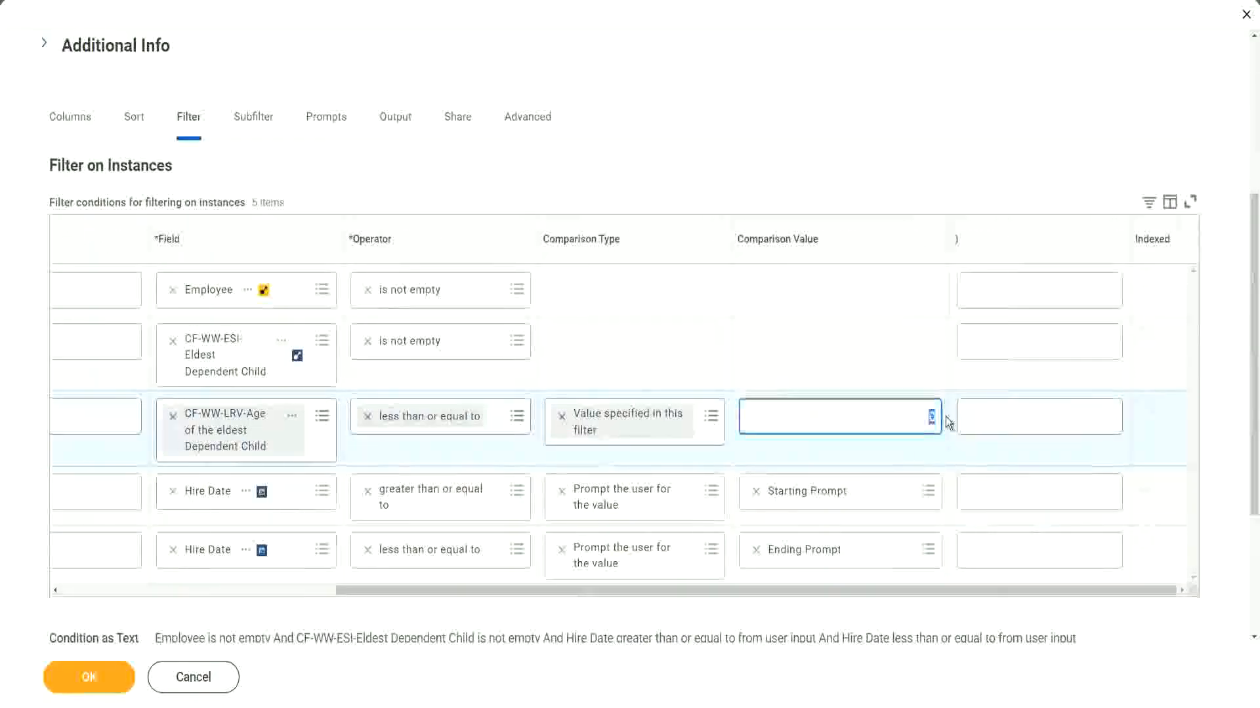
text(30)
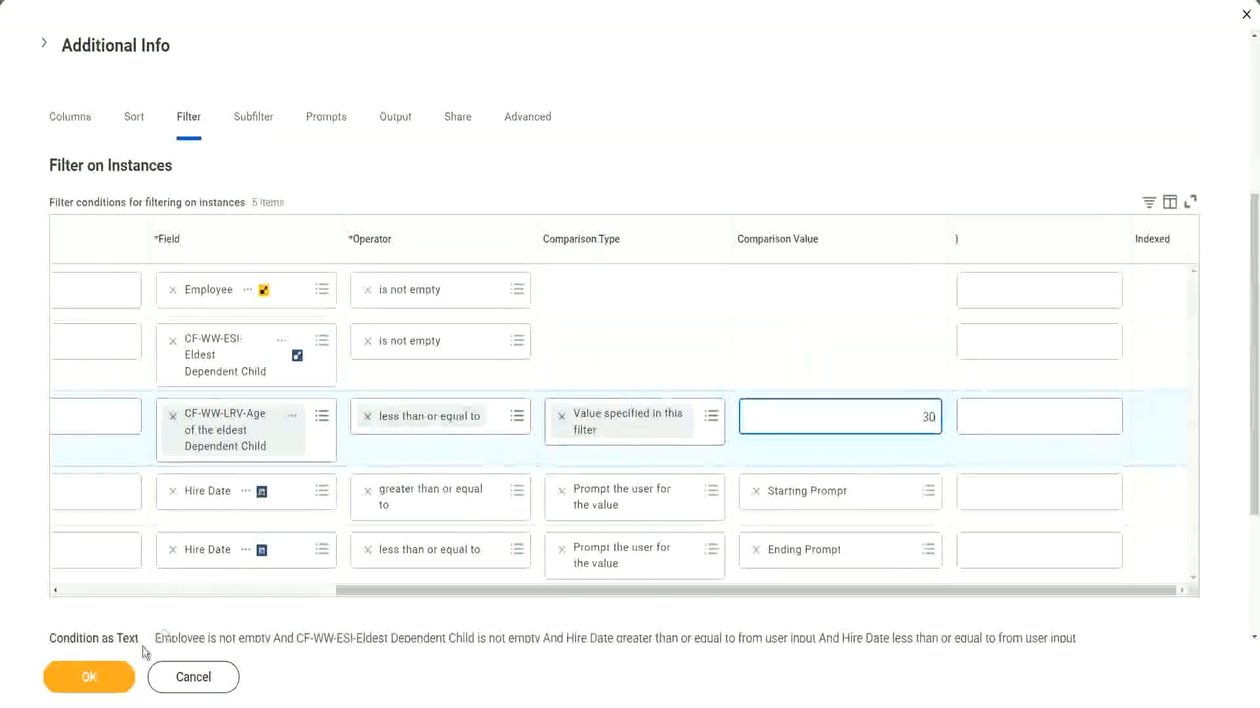
click(84, 692)
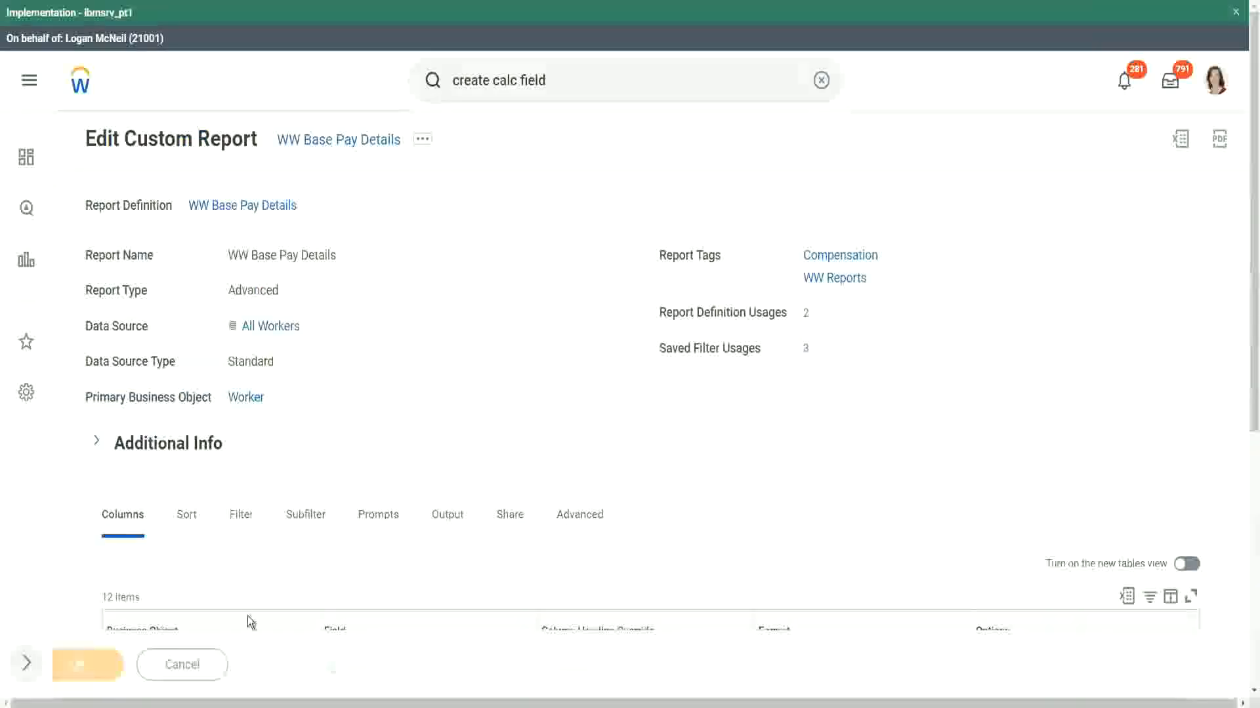
Run the report using the saved filter 2000, with hire dates from 01/01/2000 to 12/31/2000.
click(137, 673)
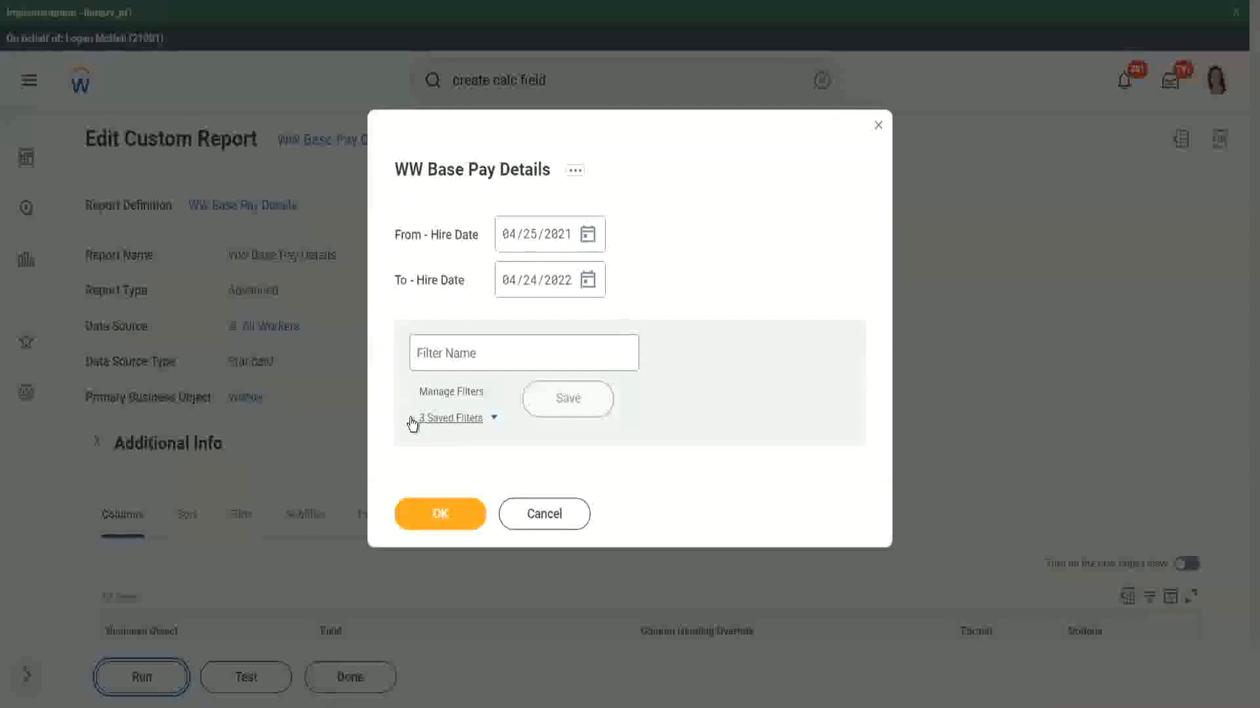
click(493, 420)
click(491, 489)
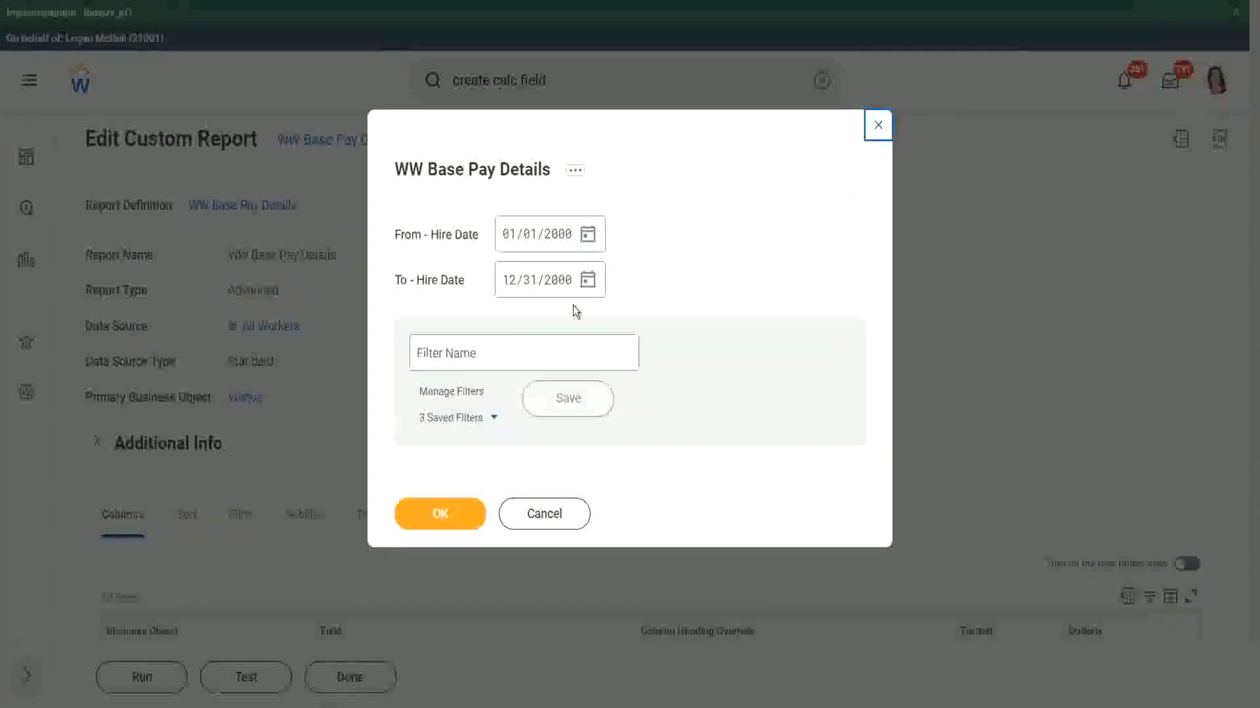
click(438, 518)
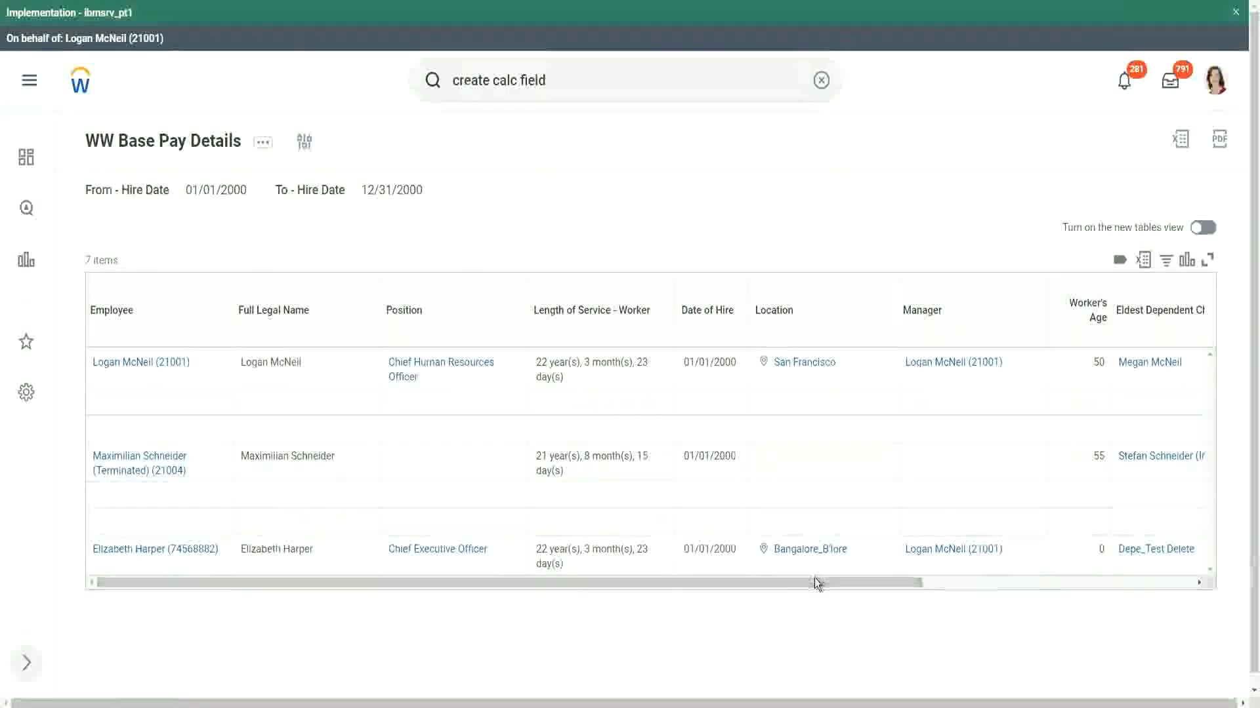
Check the Age of the Eldest Dependent Child column in the filtered report against the limit of 30.
drag(813, 577, 1074, 589)
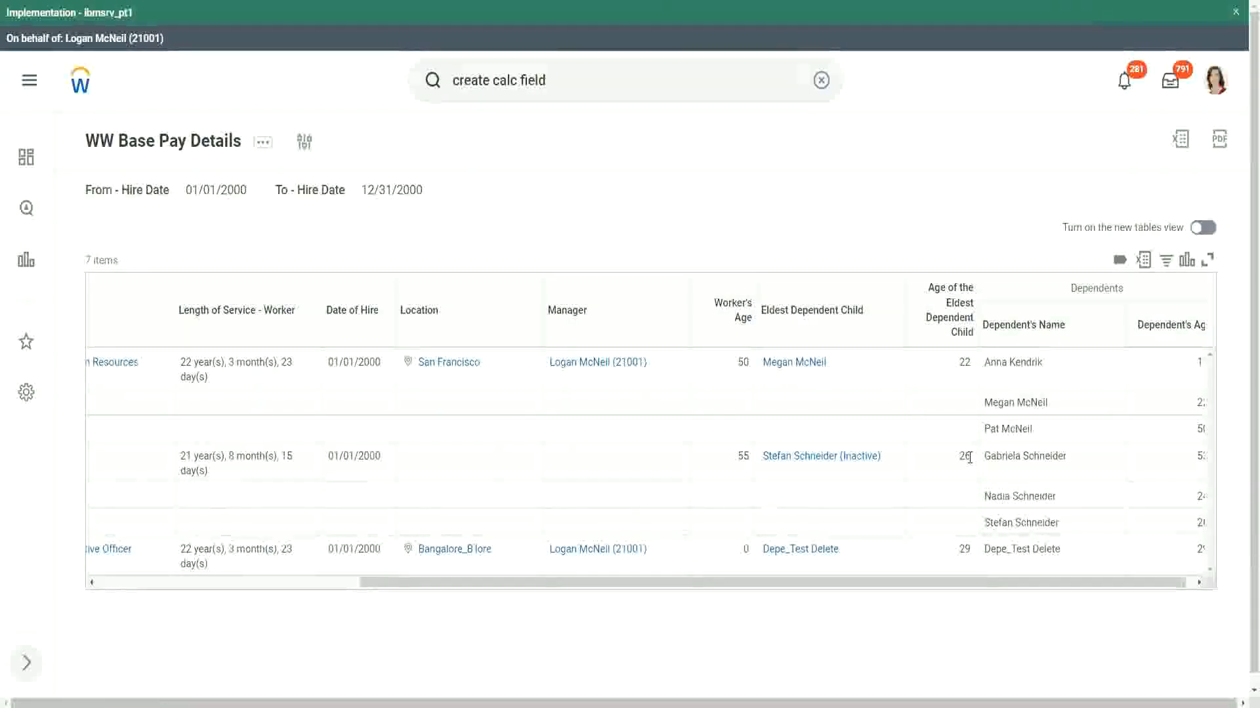
double_click(964, 549)
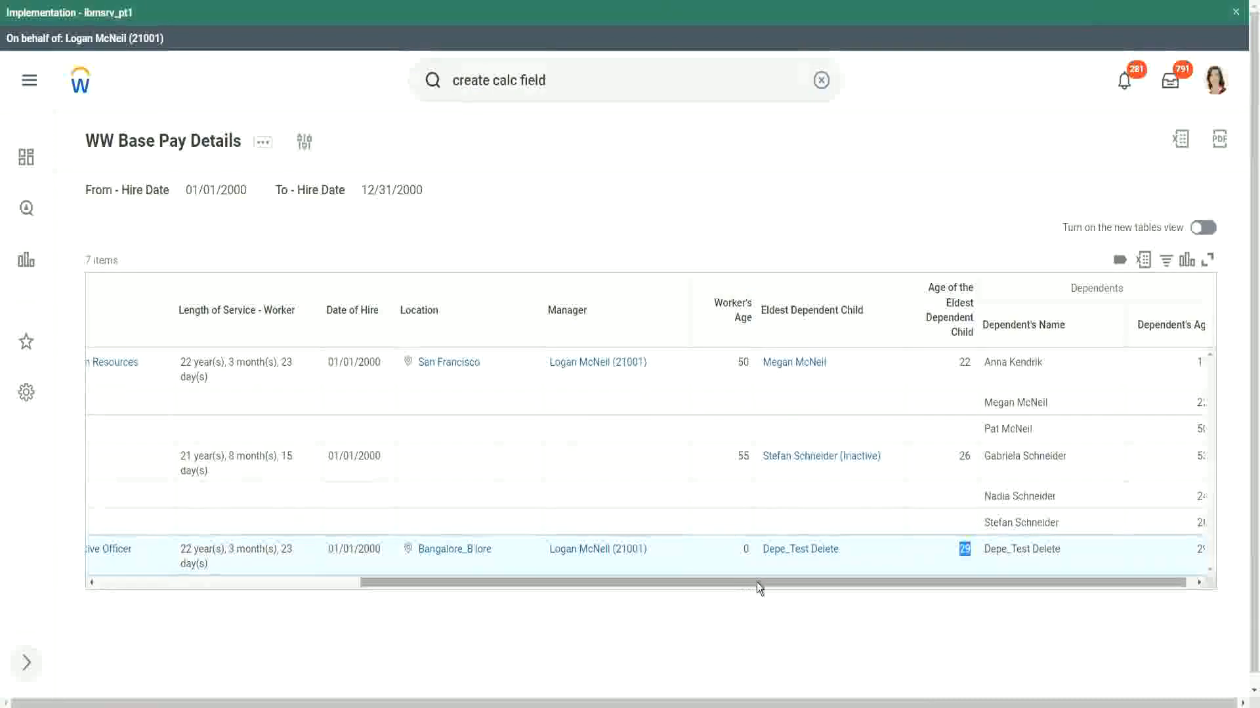
drag(757, 582, 360, 593)
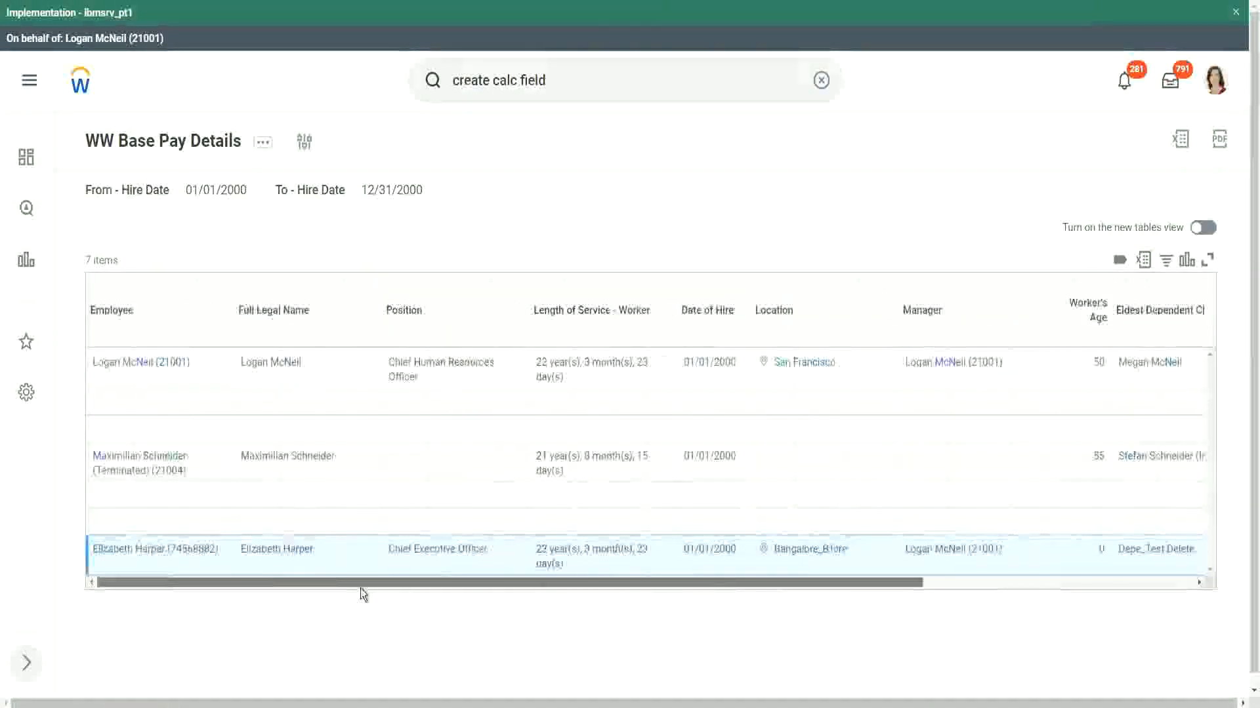